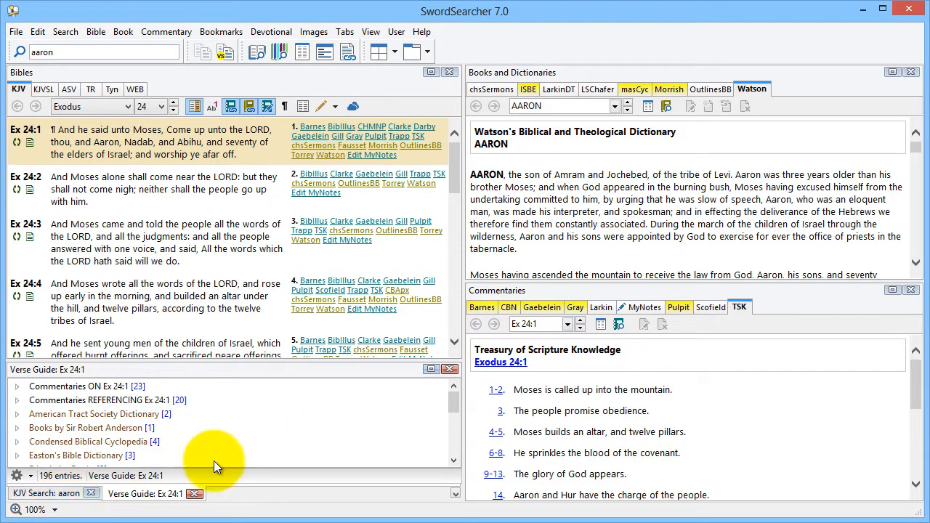
Step: Switch the window arrangement to the SwordSearcher Classic layout
{"action": "left_click", "coordinate": [394, 56]}
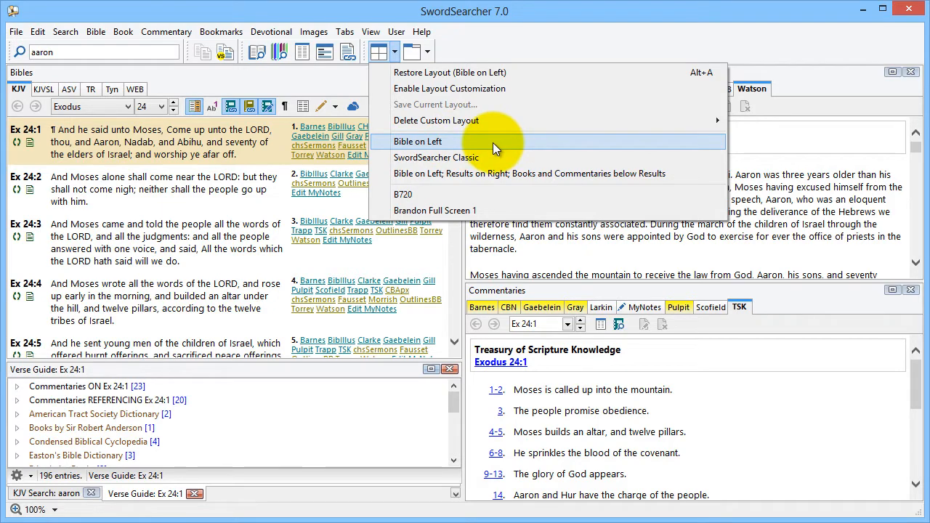
{"action": "left_click", "coordinate": [474, 159]}
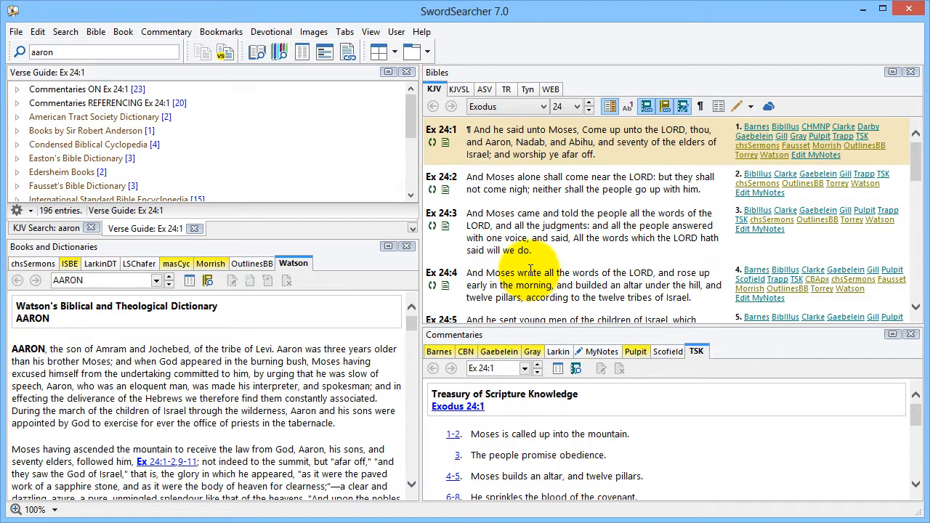
Step: Apply the "Bible on Left; Results on Right; Books and Commentaries below Results" layout and alternate between the Commentaries and Books and Dictionaries panels
{"action": "left_click", "coordinate": [396, 52]}
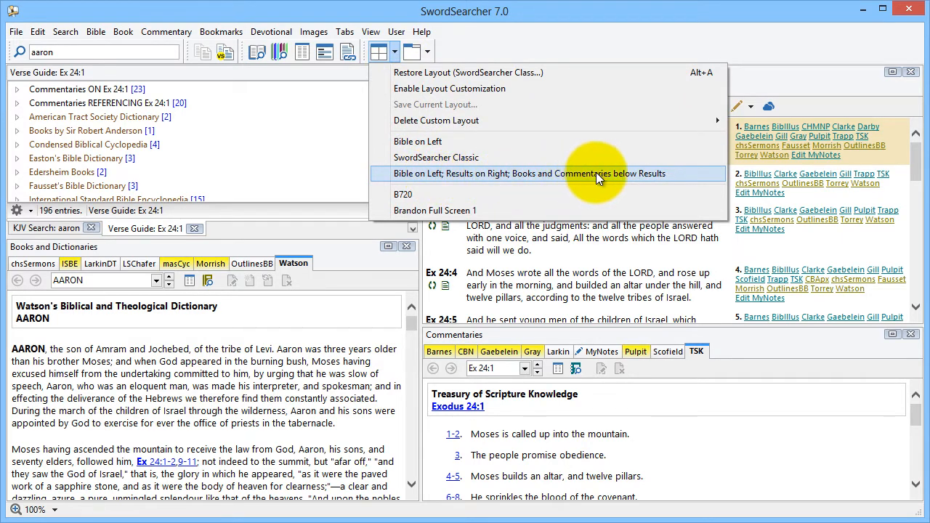
{"action": "left_click", "coordinate": [657, 172]}
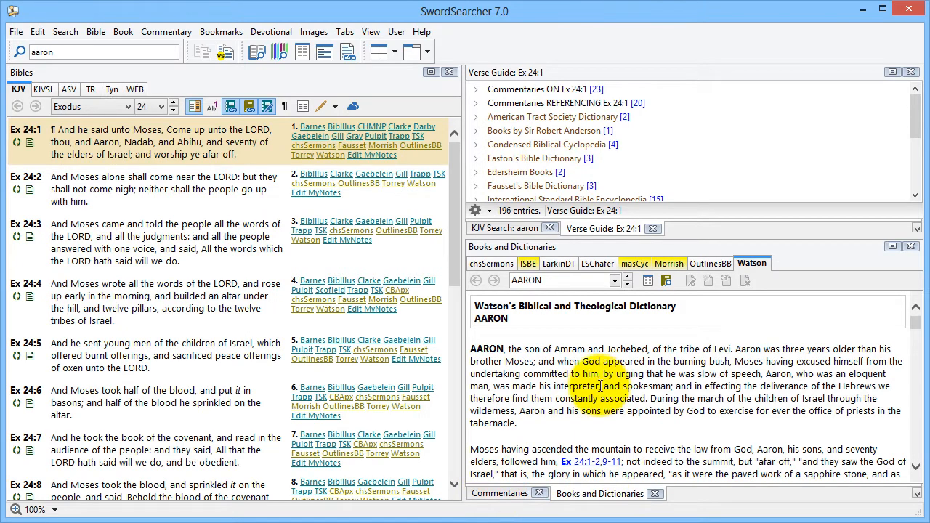
{"action": "left_click", "coordinate": [500, 493]}
{"action": "left_click", "coordinate": [583, 491]}
{"action": "left_click", "coordinate": [499, 493]}
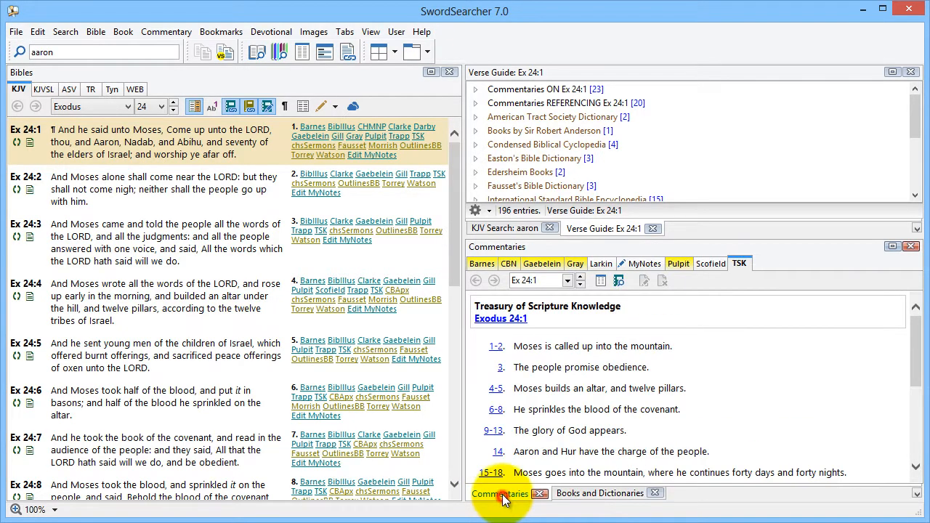
Step: Switch back to the Bible on Left layout and enable layout customization, accepting the notice about movable panels
{"action": "left_click", "coordinate": [394, 51]}
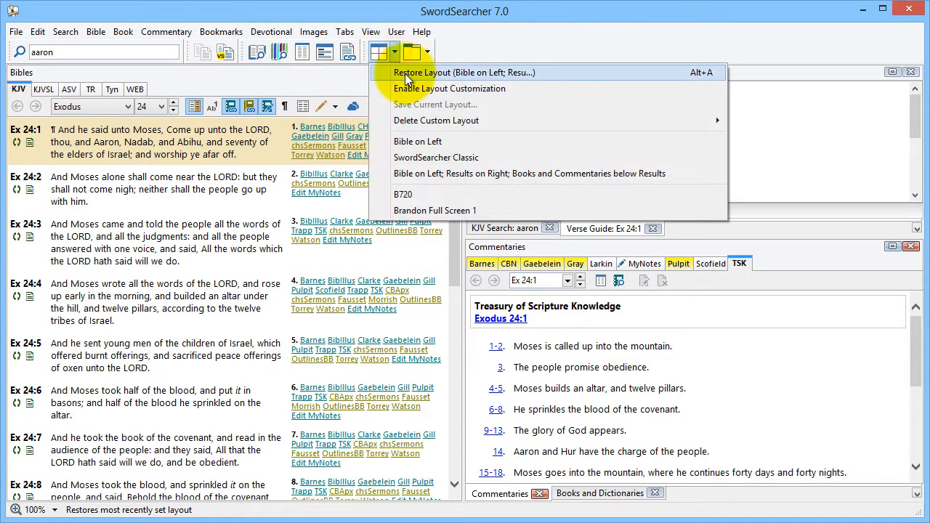
{"action": "left_click", "coordinate": [418, 143]}
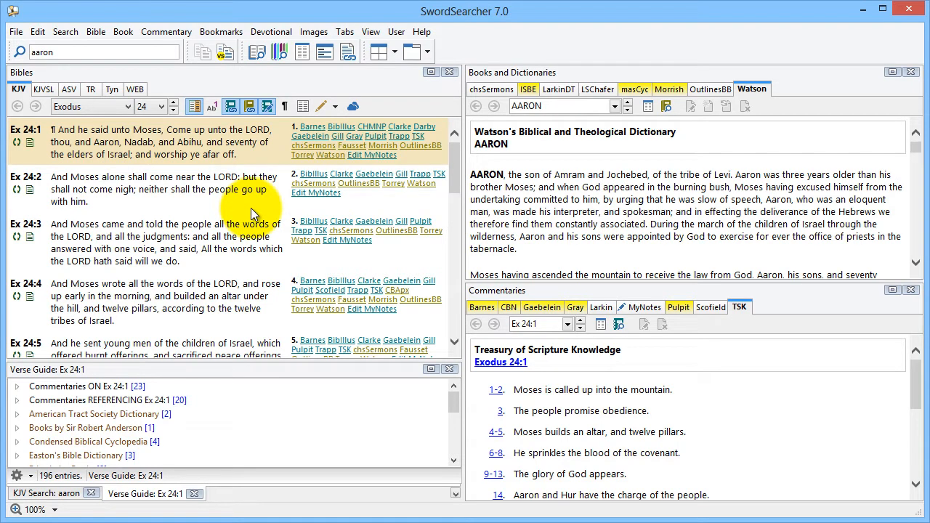
{"action": "left_click", "coordinate": [393, 53]}
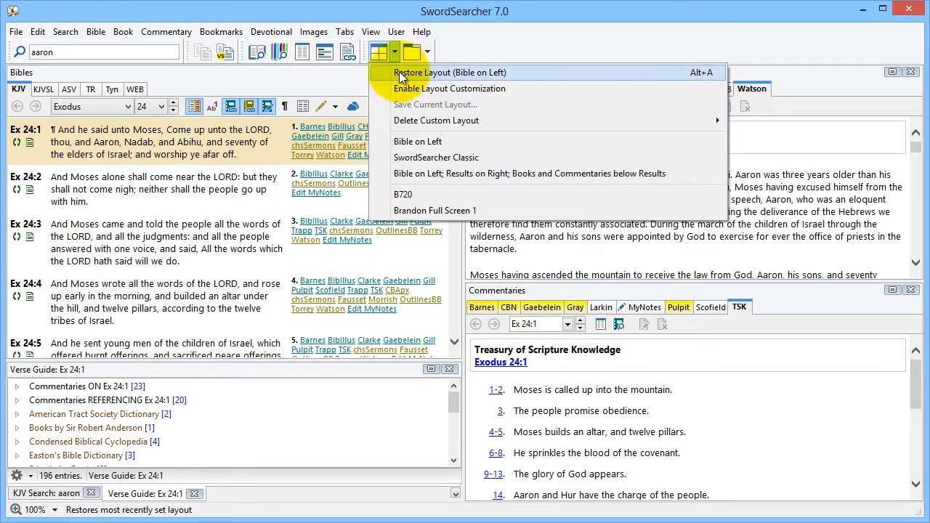
{"action": "left_click", "coordinate": [512, 90]}
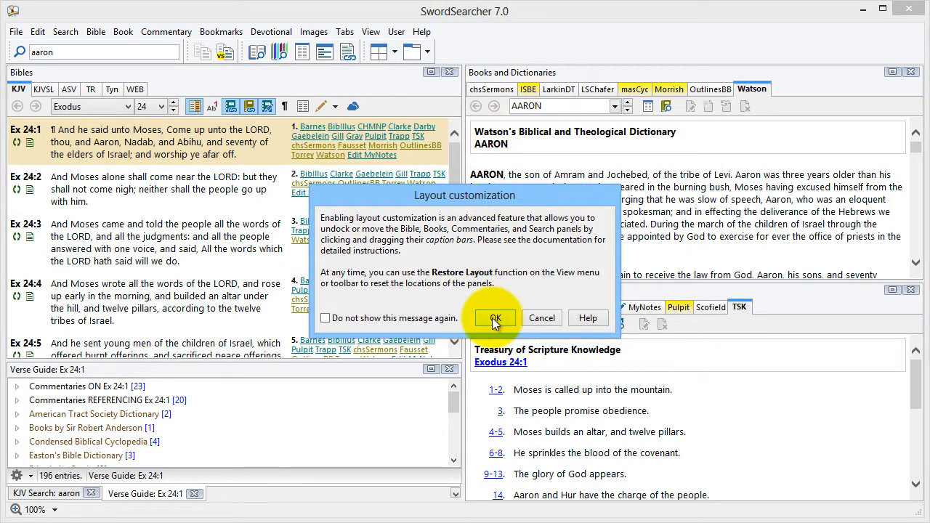
{"action": "left_click", "coordinate": [492, 317]}
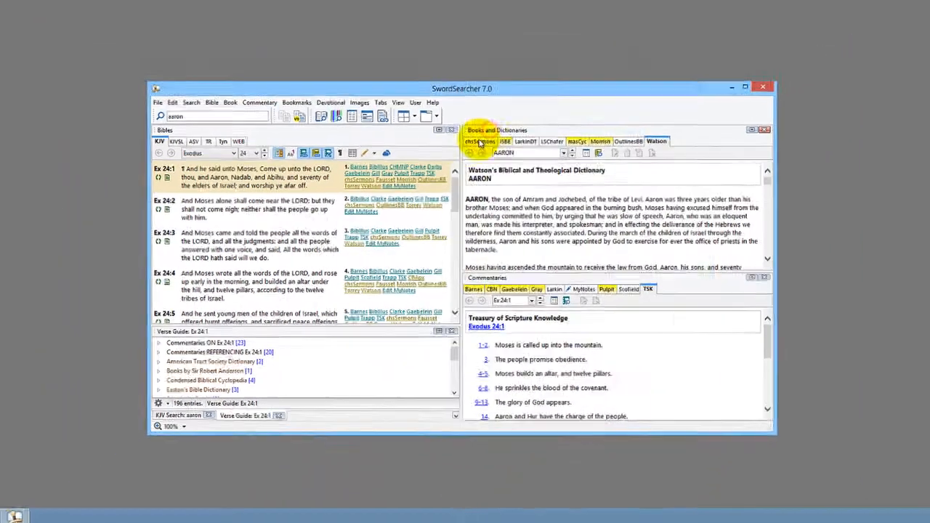
Step: Undock the Books and Dictionaries panel into a floating window and arrange it and the main window side by side
{"action": "left_click_drag", "start_coordinate": [506, 76], "coordinate": [426, 139]}
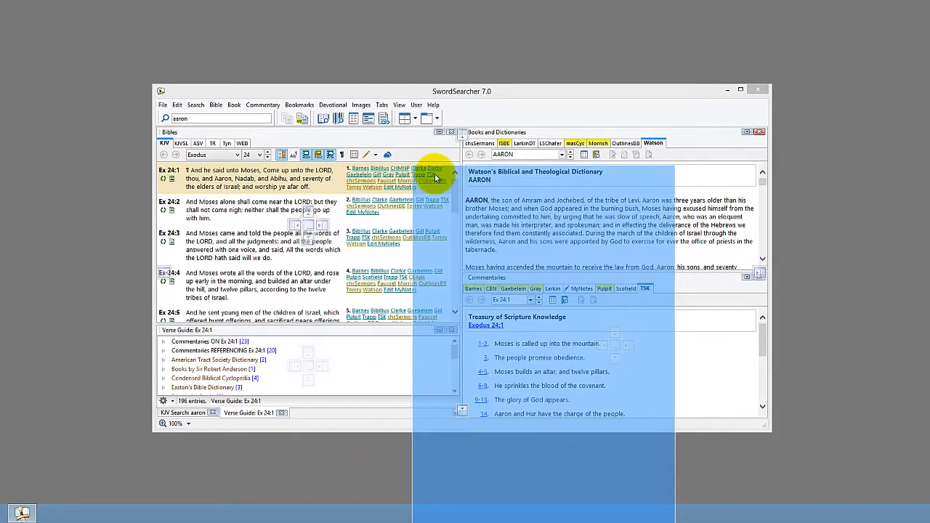
{"action": "left_click_drag", "start_coordinate": [435, 178], "coordinate": [433, 180]}
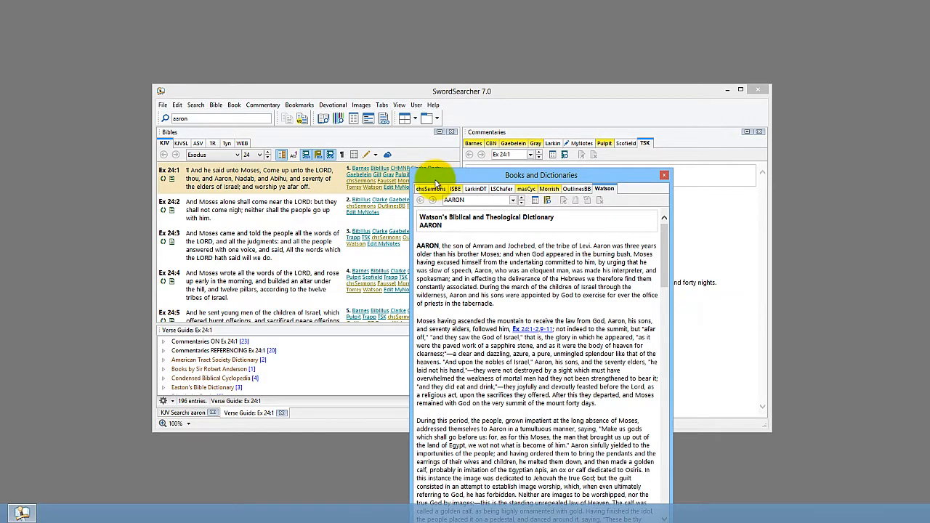
{"action": "left_click_drag", "start_coordinate": [436, 179], "coordinate": [691, 23]}
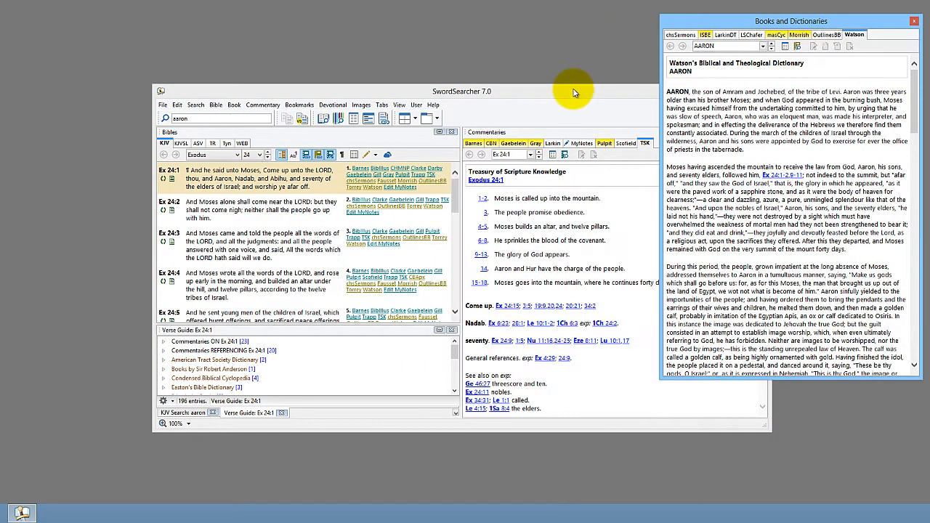
{"action": "left_click_drag", "start_coordinate": [566, 90], "coordinate": [446, 29]}
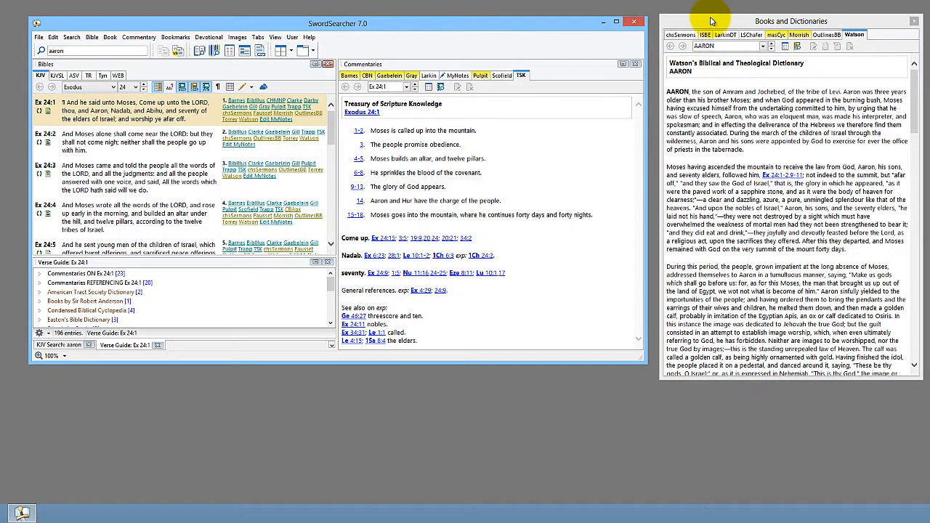
Step: Dock the floating Books and Dictionaries panel below Commentaries, and regroup it as a tab in the Commentaries area
{"action": "left_click_drag", "start_coordinate": [702, 23], "coordinate": [480, 205]}
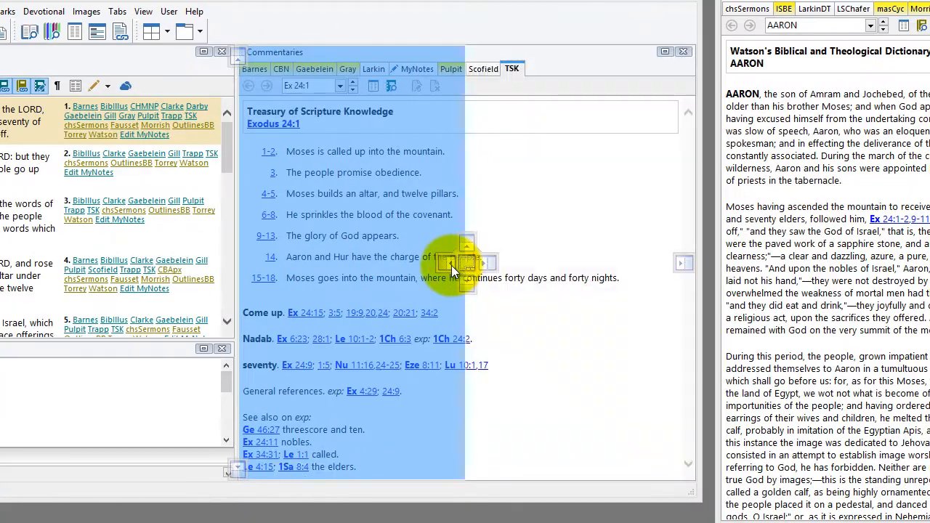
{"action": "left_click_drag", "start_coordinate": [451, 265], "coordinate": [468, 289]}
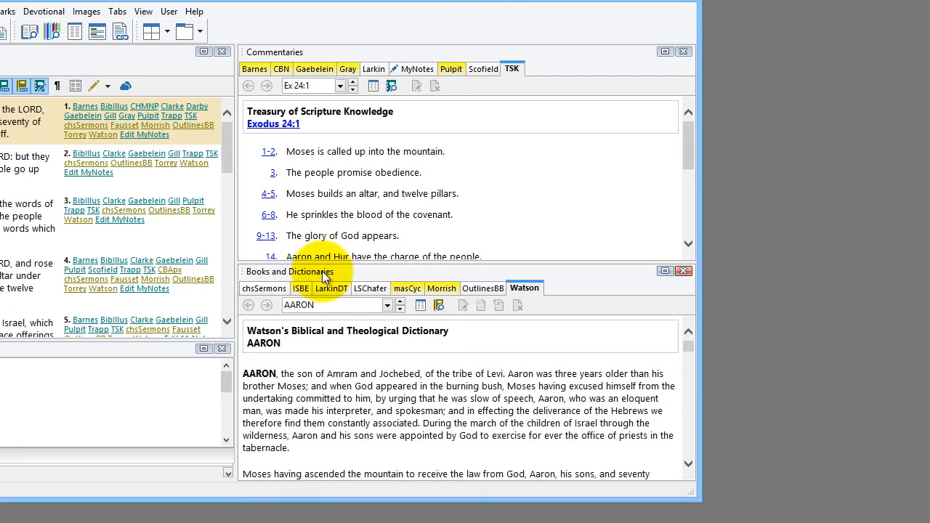
{"action": "left_click_drag", "start_coordinate": [323, 275], "coordinate": [467, 154]}
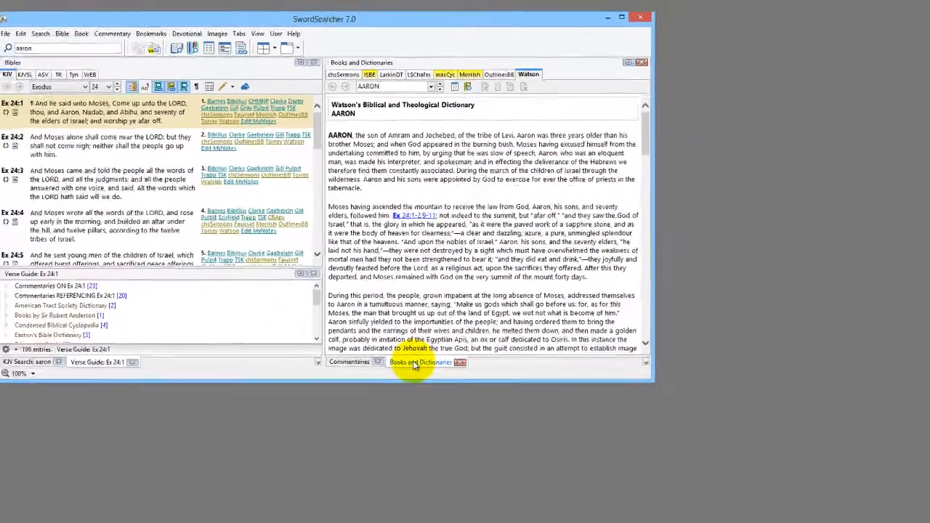
Step: Undock Books and Dictionaries from the tab group beside the main window, and start moving it over Commentaries but cancel the move
{"action": "left_click_drag", "start_coordinate": [415, 362], "coordinate": [748, 302]}
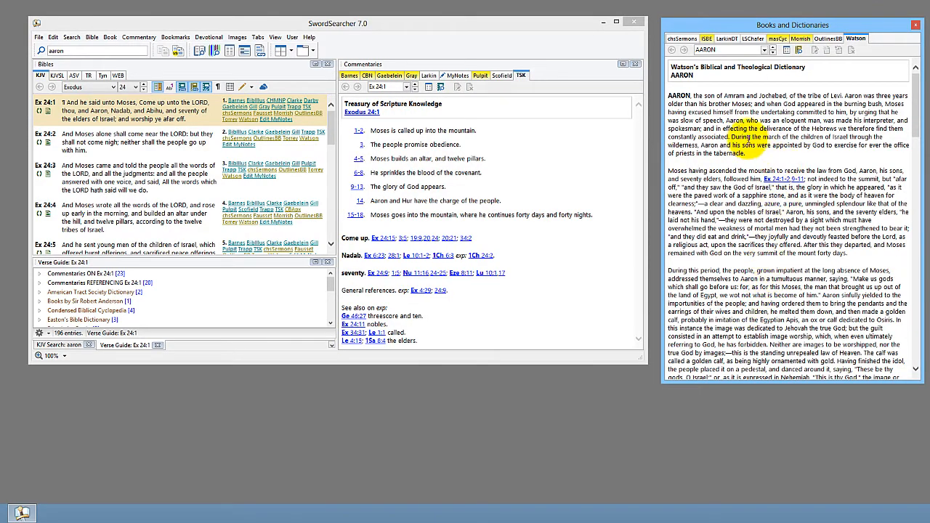
{"action": "left_click_drag", "start_coordinate": [708, 29], "coordinate": [488, 121]}
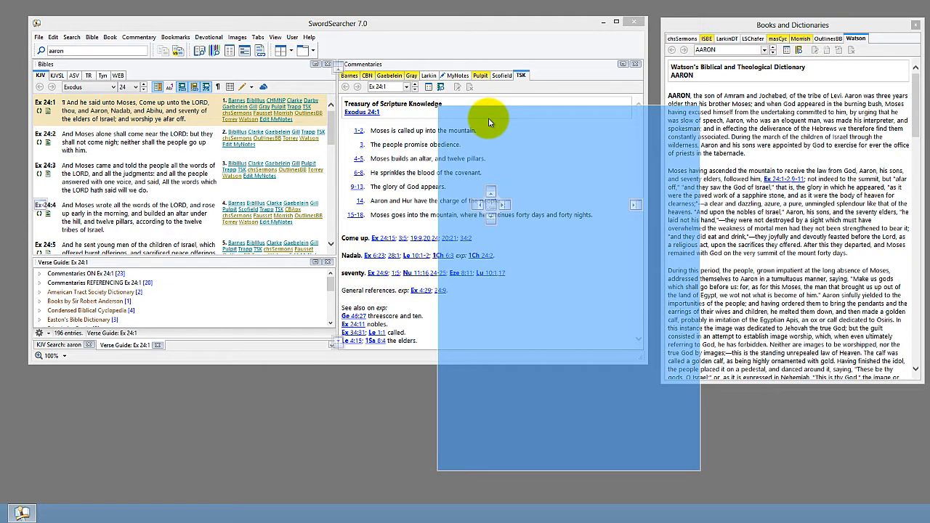
{"action": "key", "text": "Escape"}
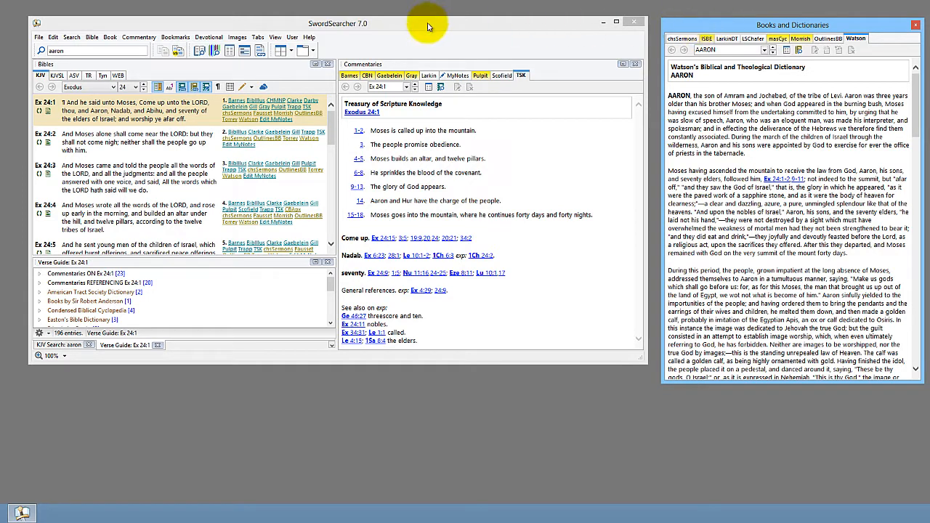
Step: Apply the saved custom full-screen layout, and switch from it to the Bible on Left layout
{"action": "left_click", "coordinate": [290, 53]}
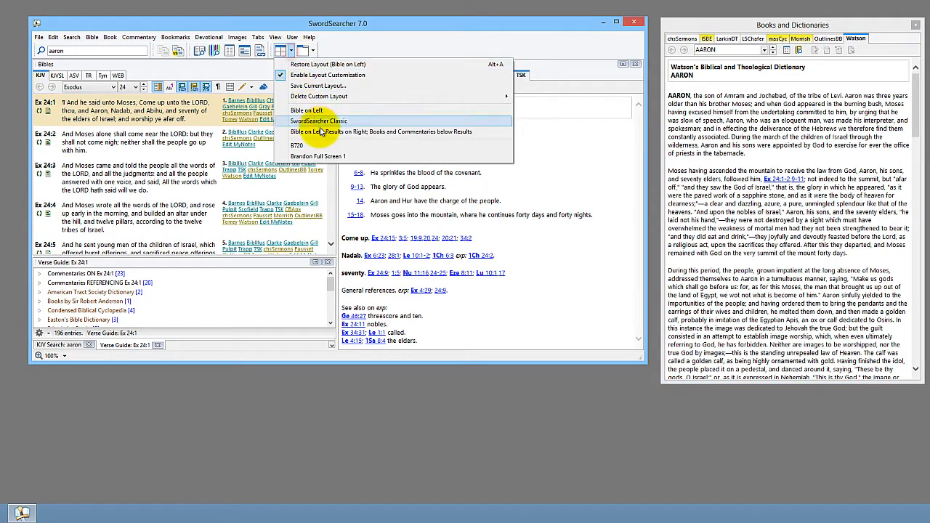
{"action": "left_click", "coordinate": [321, 156]}
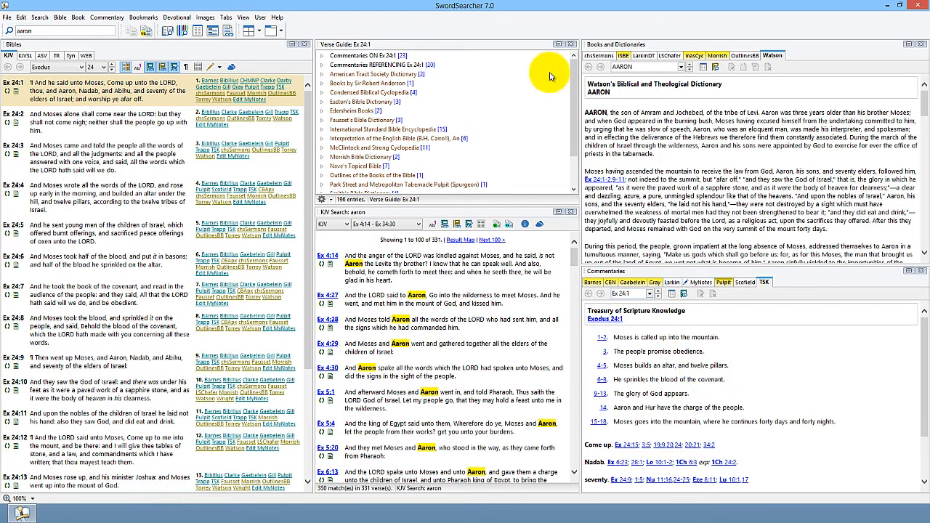
{"action": "left_click", "coordinate": [250, 30]}
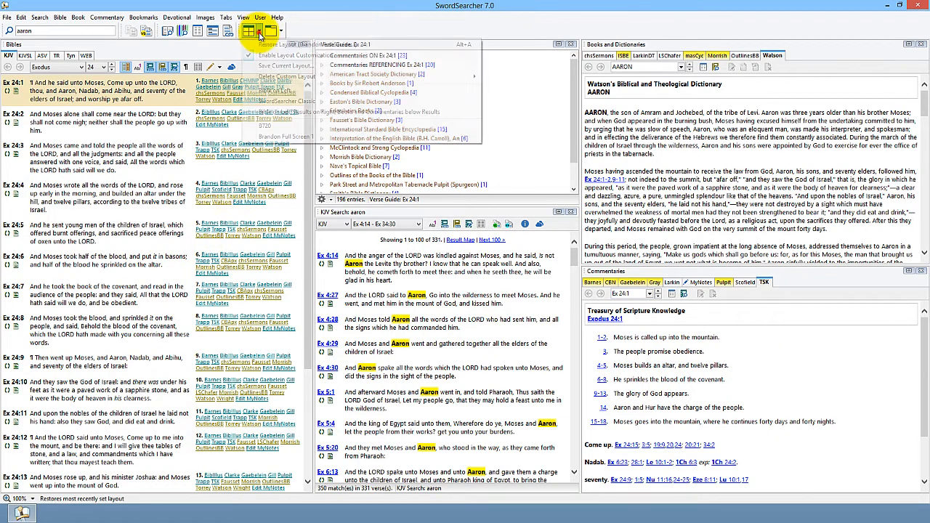
{"action": "left_click", "coordinate": [266, 91]}
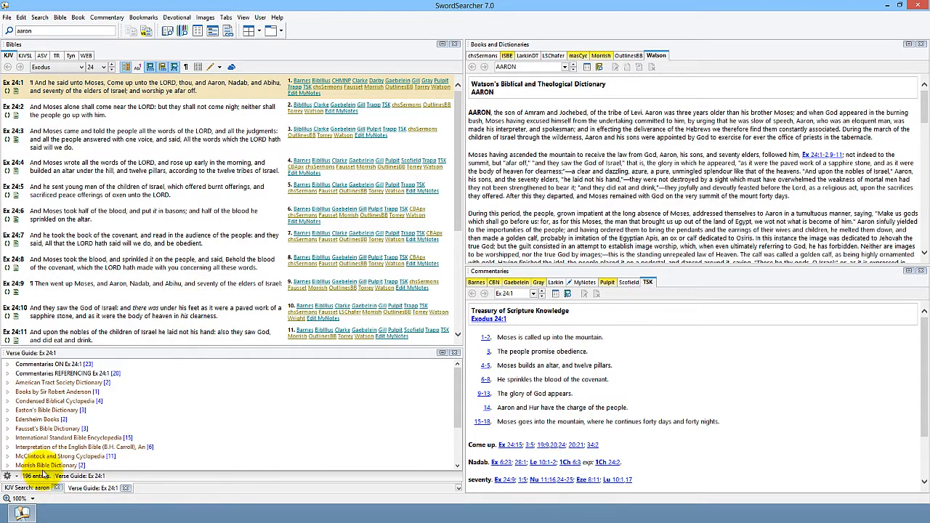
Step: Dock the Verse Guide panel between Bibles and Books and Dictionaries, and dock the KJV Search results directly below it
{"action": "left_click", "coordinate": [30, 488]}
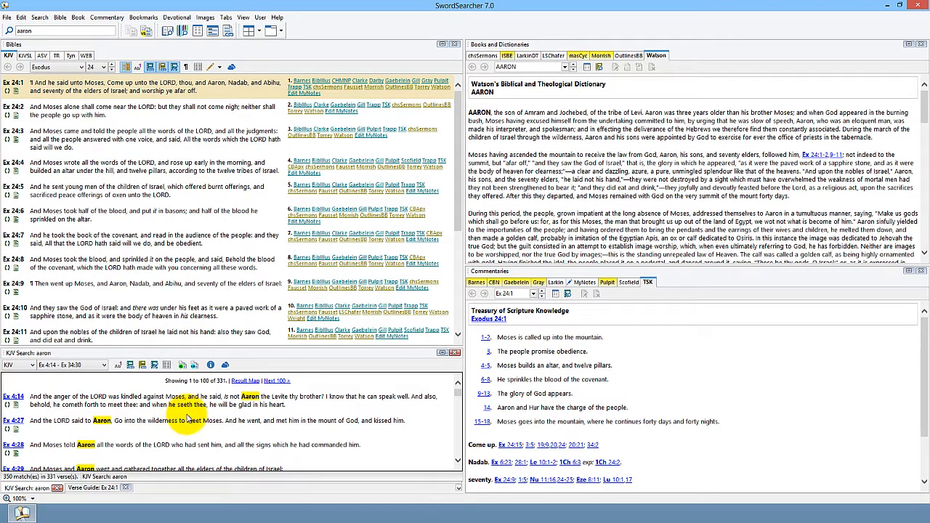
{"action": "left_click", "coordinate": [91, 488]}
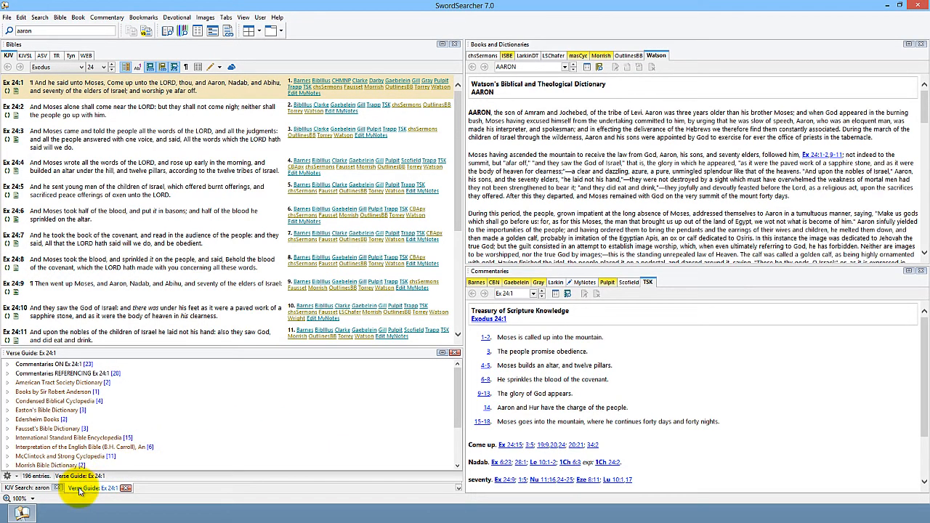
{"action": "left_click_drag", "start_coordinate": [80, 491], "coordinate": [246, 193]}
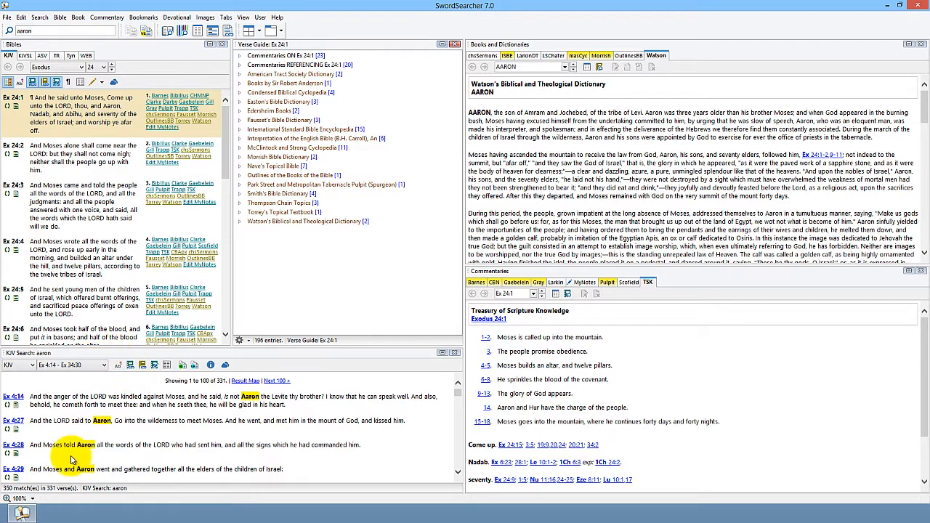
{"action": "left_click_drag", "start_coordinate": [61, 356], "coordinate": [348, 211]}
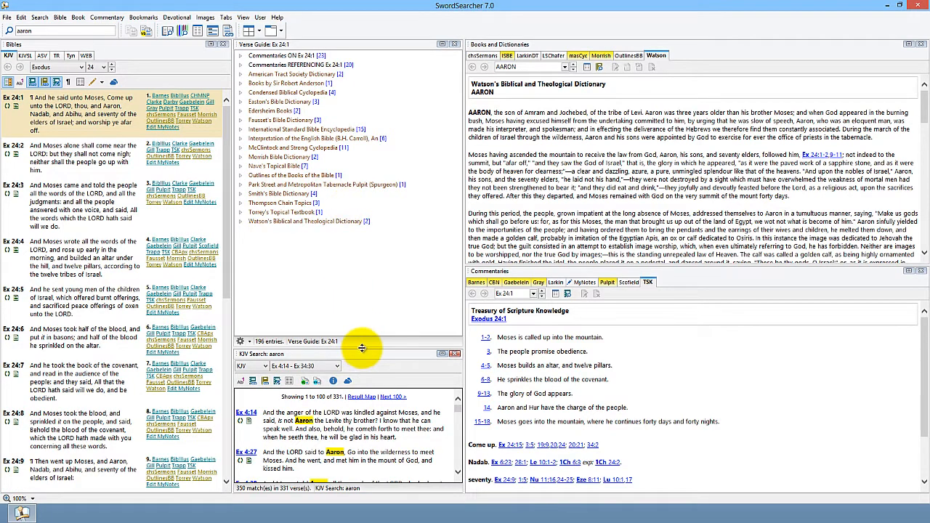
Step: Resize the panels so KJV Search is taller than Verse Guide, Books and Commentaries are narrower, and Bibles is wider
{"action": "left_click_drag", "start_coordinate": [362, 348], "coordinate": [351, 250]}
{"action": "left_click_drag", "start_coordinate": [352, 198], "coordinate": [353, 185]}
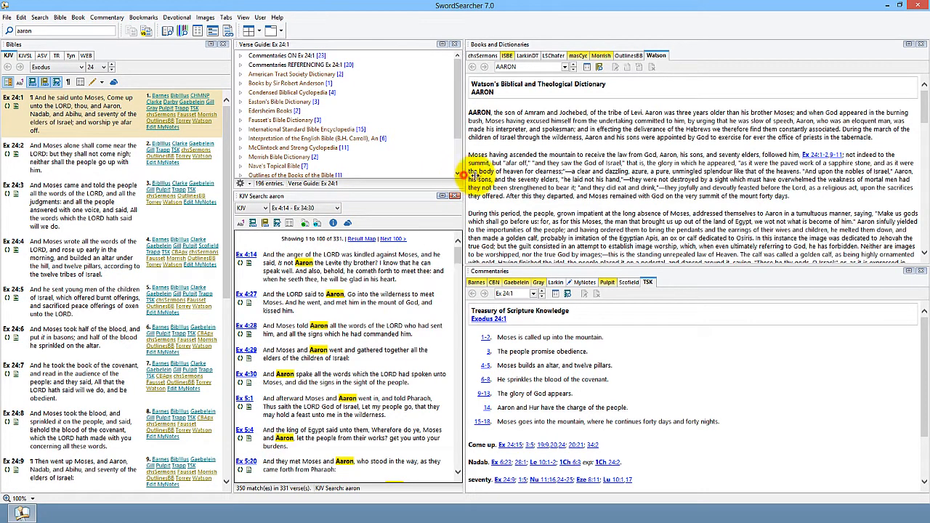
{"action": "left_click_drag", "start_coordinate": [464, 174], "coordinate": [623, 183]}
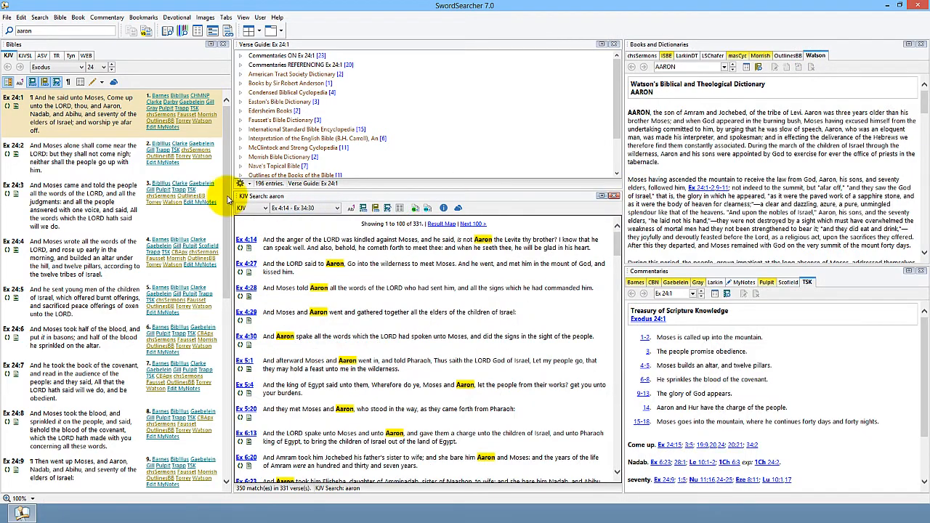
{"action": "left_click_drag", "start_coordinate": [231, 195], "coordinate": [333, 193]}
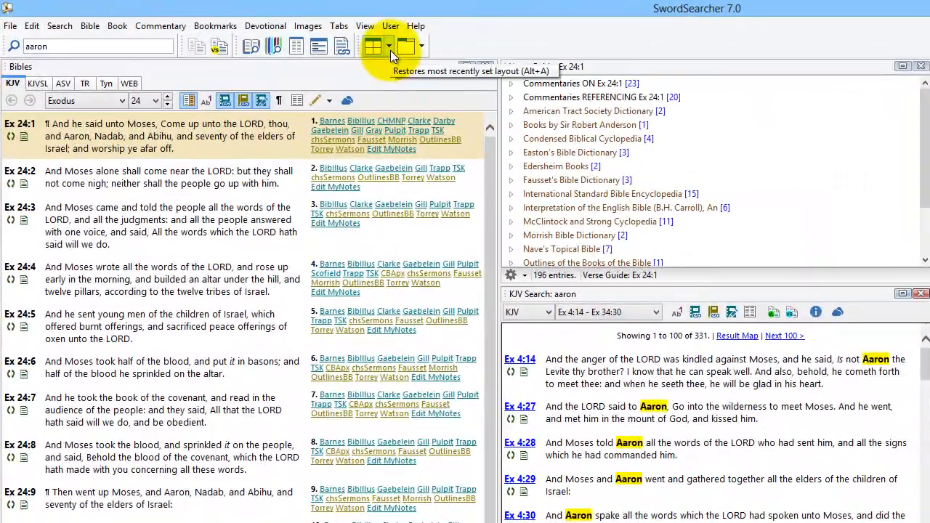
Step: Save the current panel arrangement as a new custom layout titled with the owner's first name and the number 2
{"action": "left_click", "coordinate": [390, 50]}
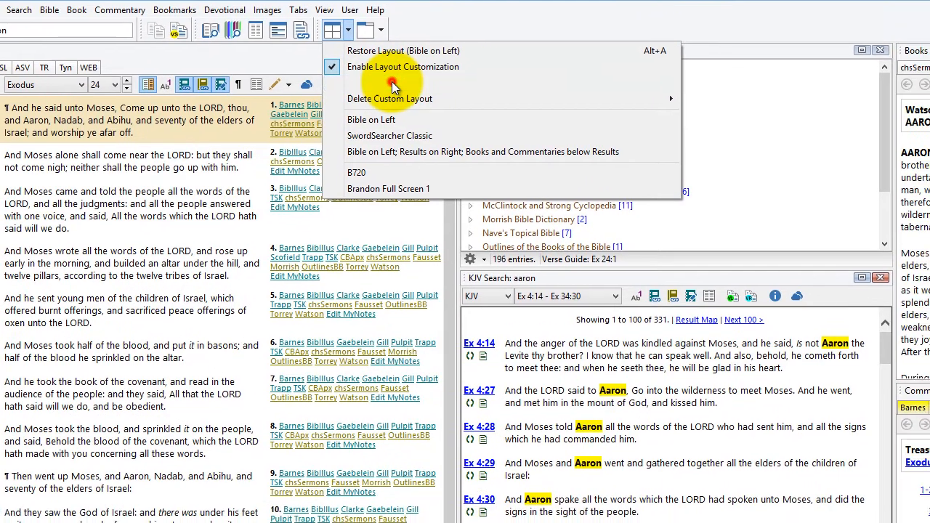
{"action": "left_click", "coordinate": [421, 99]}
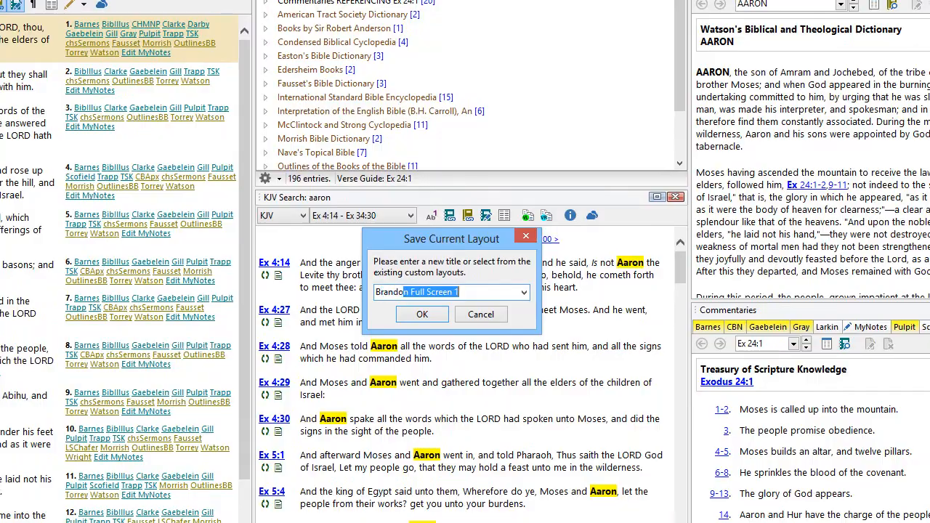
{"action": "key", "text": "Return"}
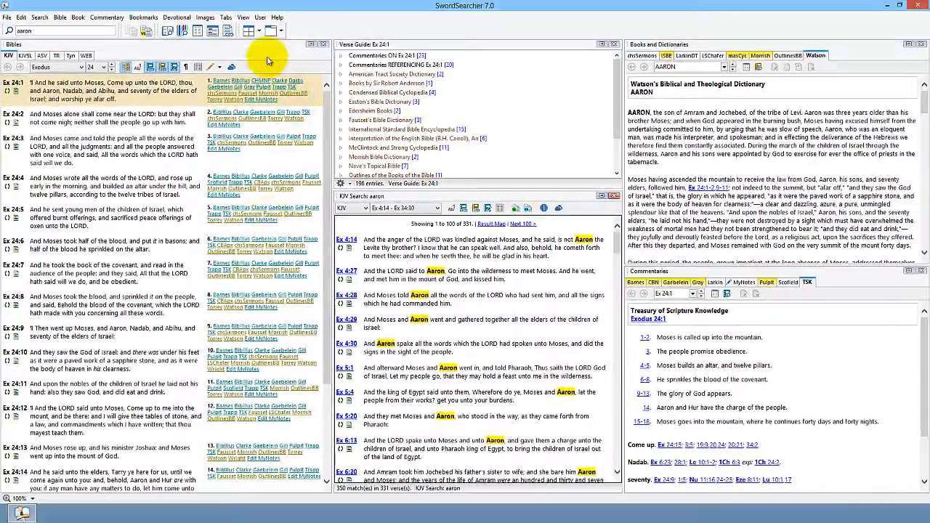
Step: Apply the SwordSearcher Classic layout, and switch back to the saved custom layout titled with the owner's first name and the number 2
{"action": "left_click", "coordinate": [258, 31]}
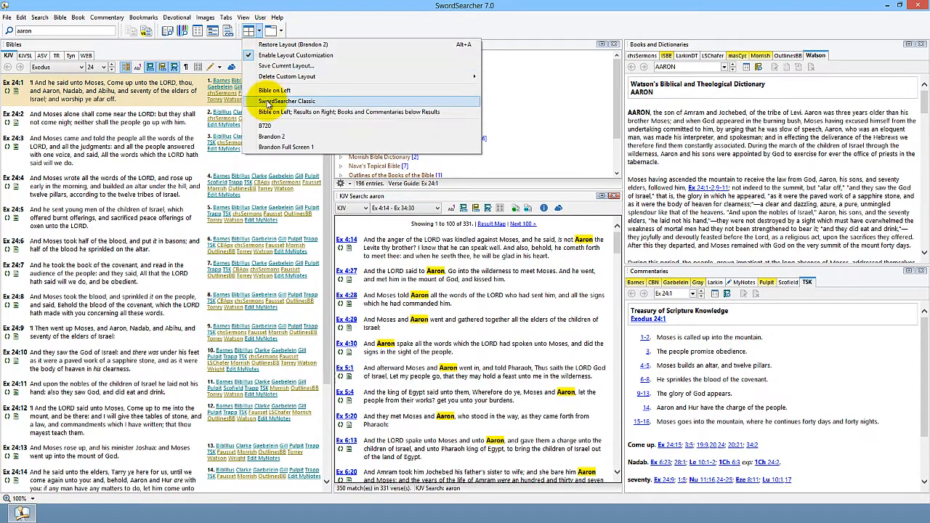
{"action": "left_click", "coordinate": [267, 102]}
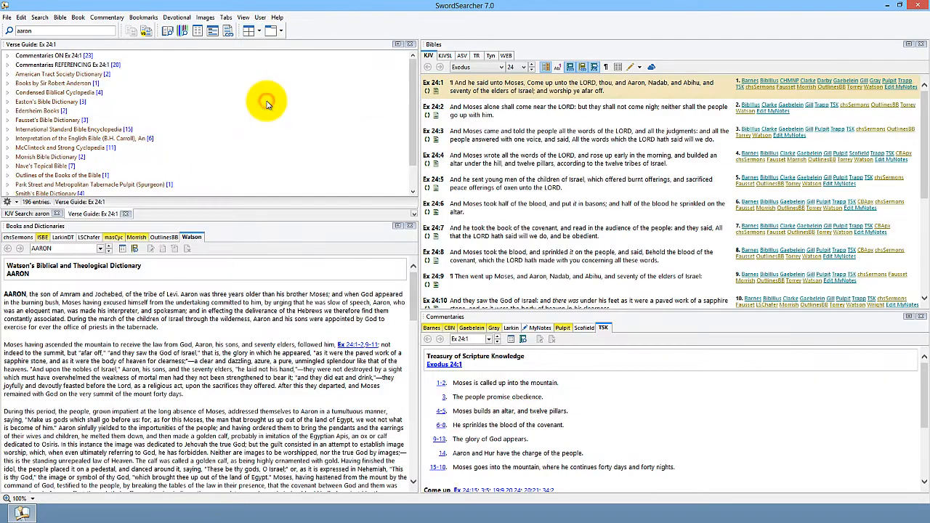
{"action": "left_click", "coordinate": [261, 33]}
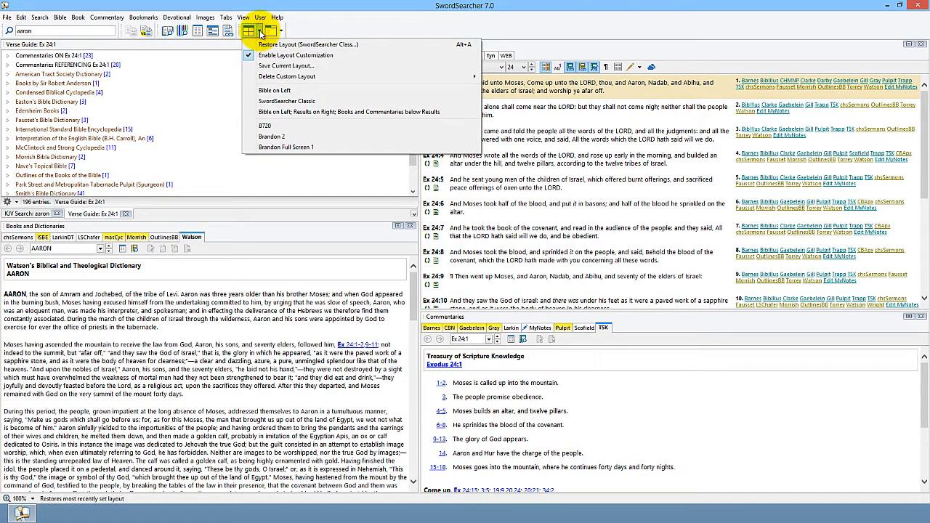
{"action": "left_click", "coordinate": [276, 138]}
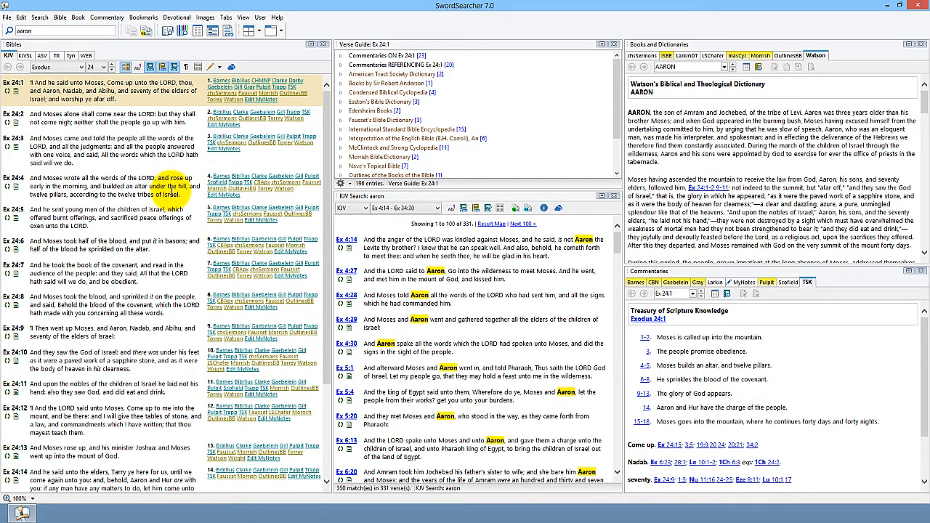
Step: Apply the Bible on Left layout and restore the maximized main window to its smaller size
{"action": "left_click", "coordinate": [259, 31]}
{"action": "left_click", "coordinate": [274, 90]}
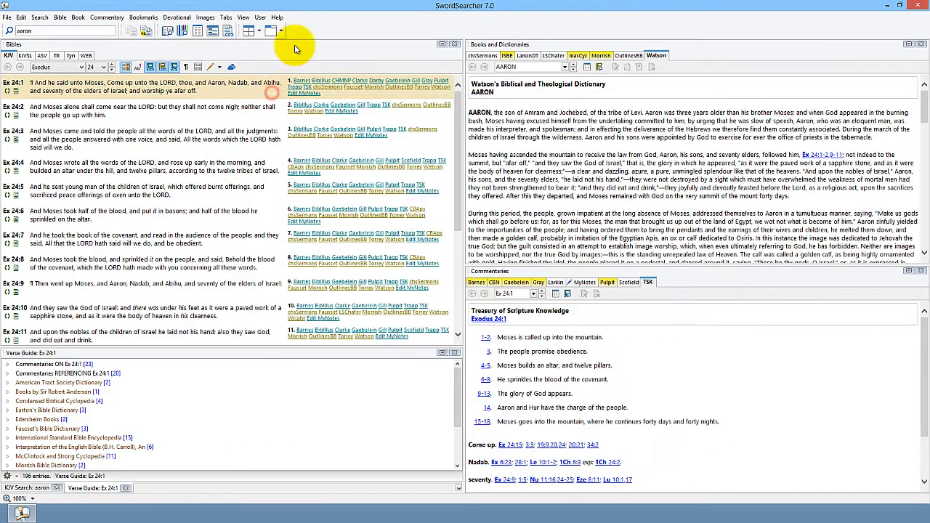
{"action": "double_click", "coordinate": [291, 10]}
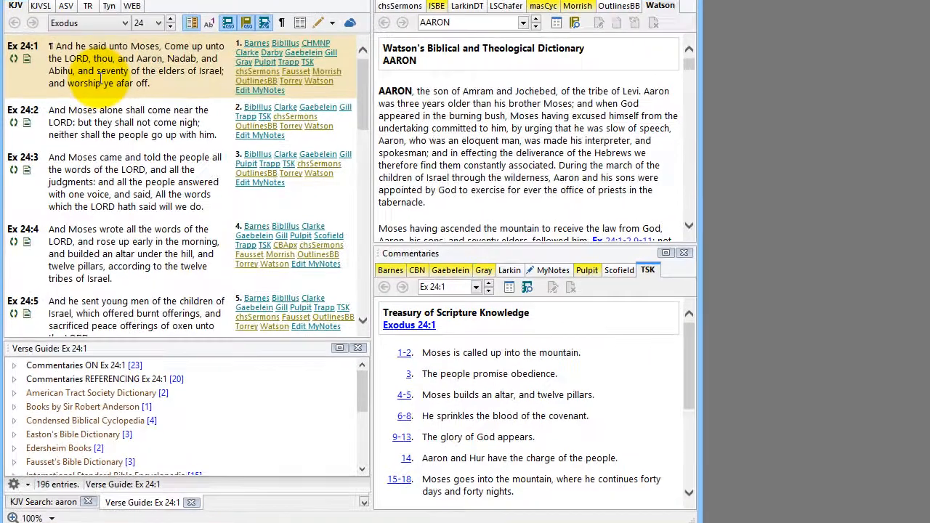
Step: Clone the KJV Bible panel at Exodus 24, undock the clone outside the main window, and make it about as tall as the main window
{"action": "right_click", "coordinate": [91, 121]}
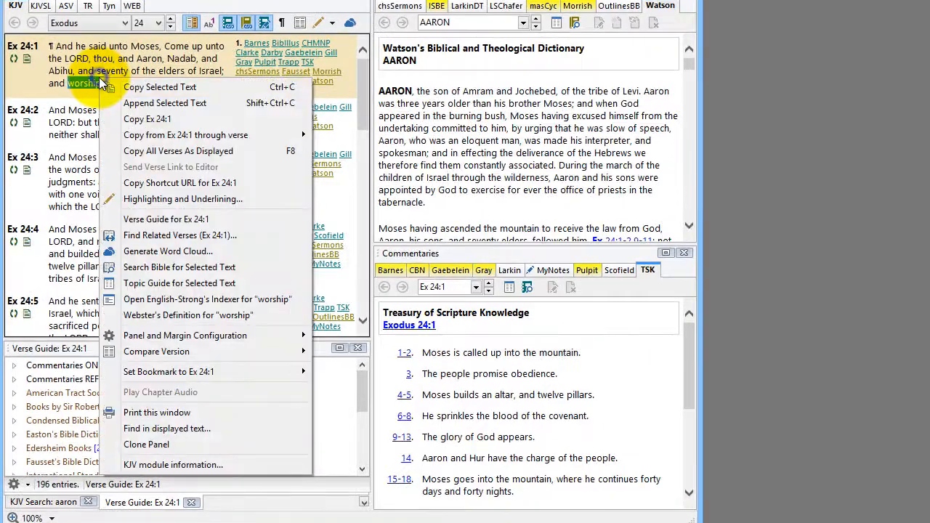
{"action": "left_click", "coordinate": [190, 447]}
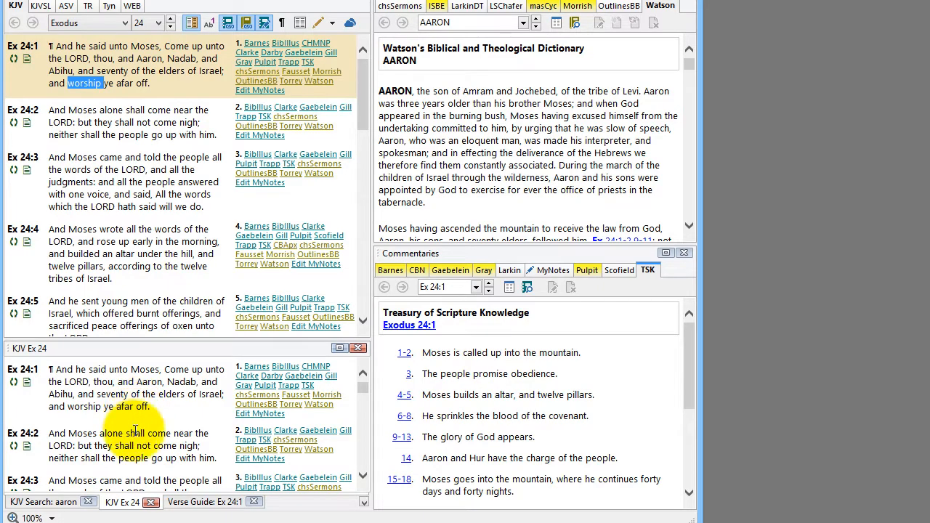
{"action": "left_click_drag", "start_coordinate": [122, 502], "coordinate": [713, 337]}
{"action": "left_click_drag", "start_coordinate": [599, 316], "coordinate": [791, 104]}
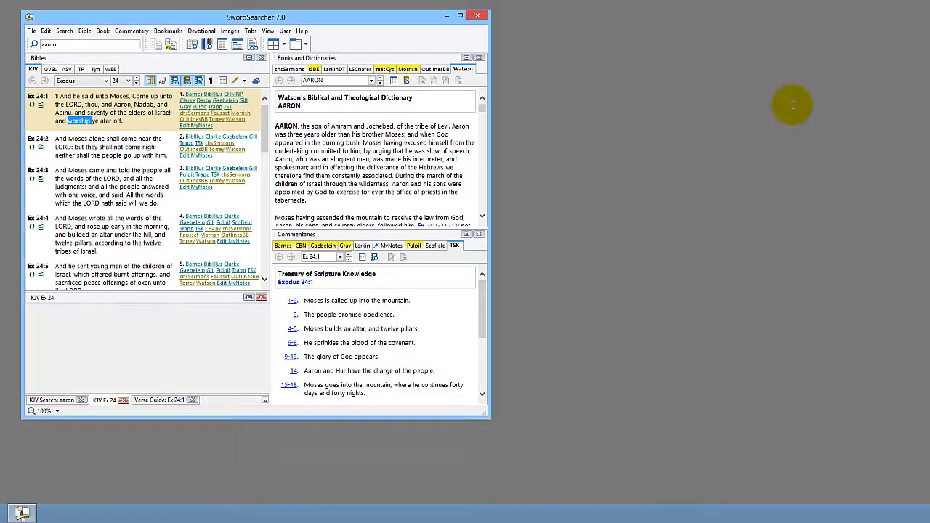
{"action": "left_click_drag", "start_coordinate": [721, 195], "coordinate": [661, 418]}
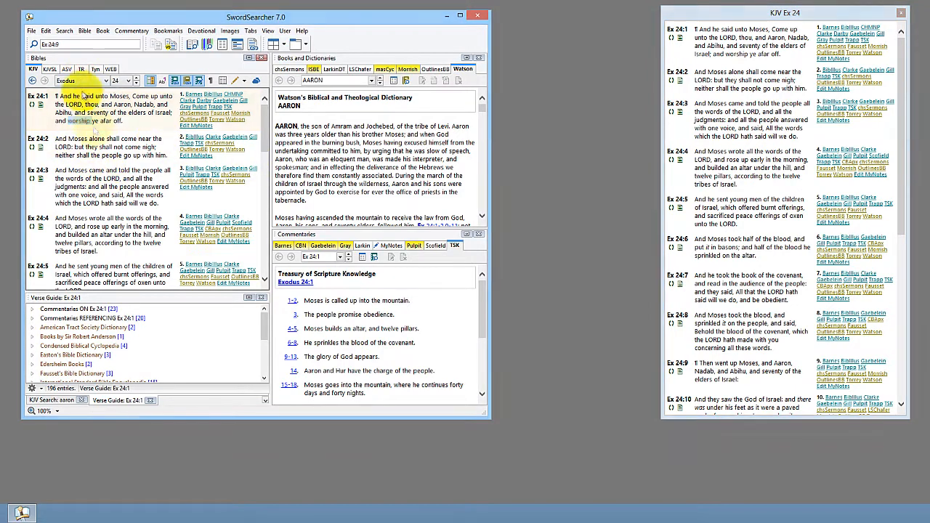
Step: Go to 1 Samuel 1 in the main Bibles panel, and bring the floating KJV Exodus 24 clone into focus
{"action": "left_click", "coordinate": [70, 80]}
{"action": "left_click", "coordinate": [70, 141]}
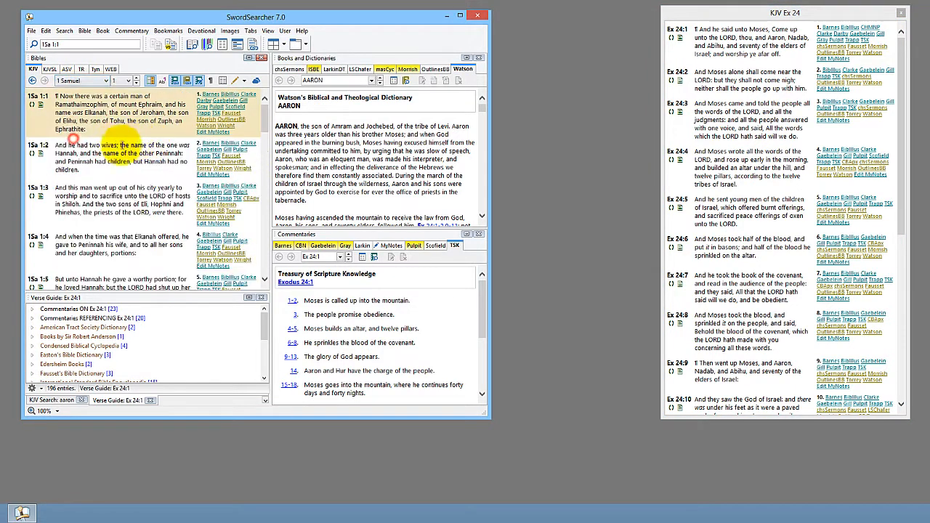
{"action": "left_click", "coordinate": [691, 28]}
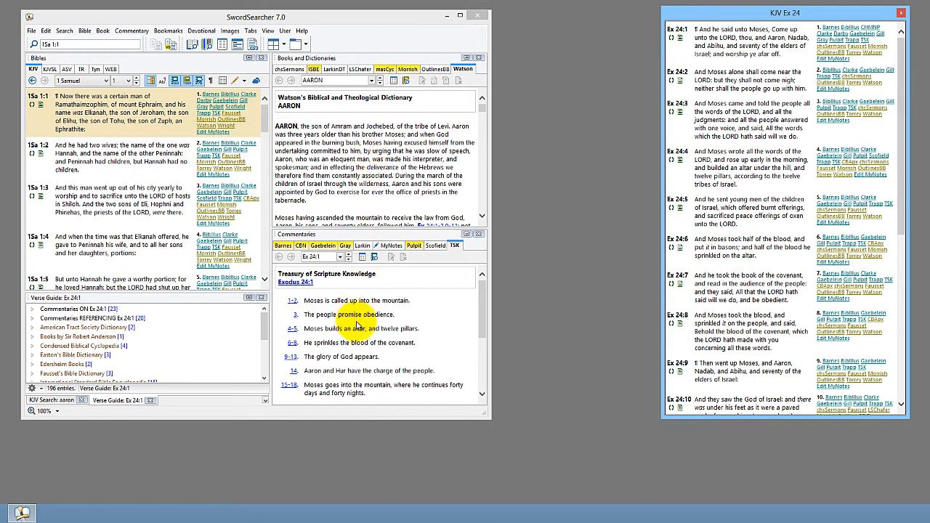
Step: Clone the Watson dictionary panel for AARON and float it as a tall, narrow window between the main window and the KJV Exodus 24 clone
{"action": "right_click", "coordinate": [323, 142]}
{"action": "left_click", "coordinate": [391, 347]}
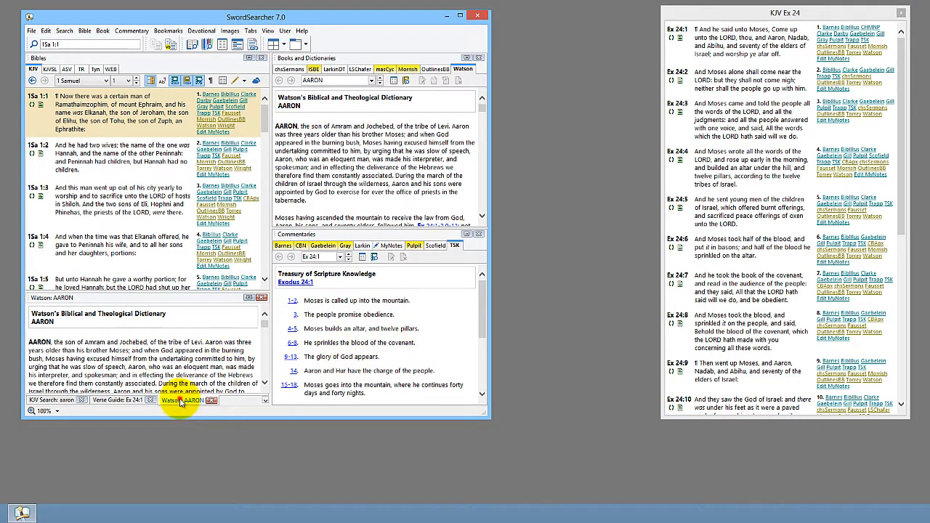
{"action": "left_click_drag", "start_coordinate": [181, 403], "coordinate": [662, 151]}
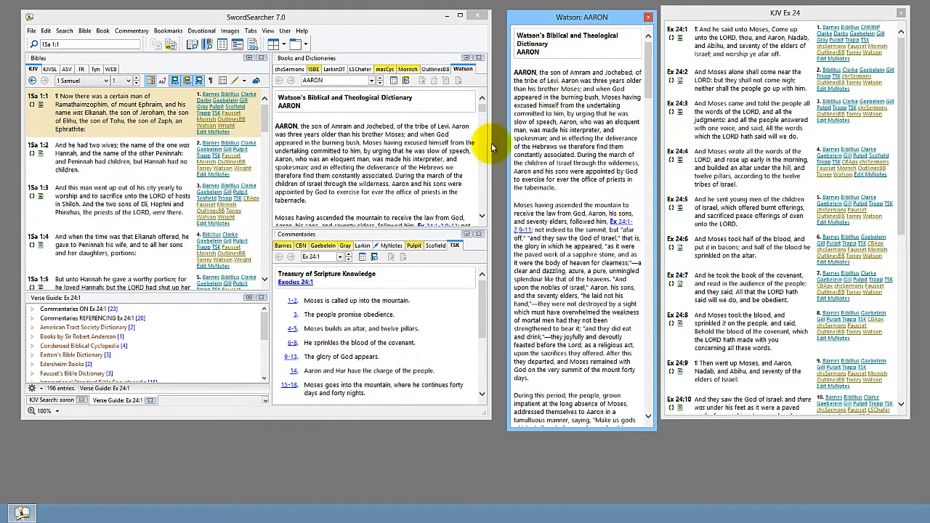
Step: Show the ISBE entry for AARON in the docked Books and Dictionaries panel, and bring the floating Watson clone into focus
{"action": "left_click", "coordinate": [348, 157]}
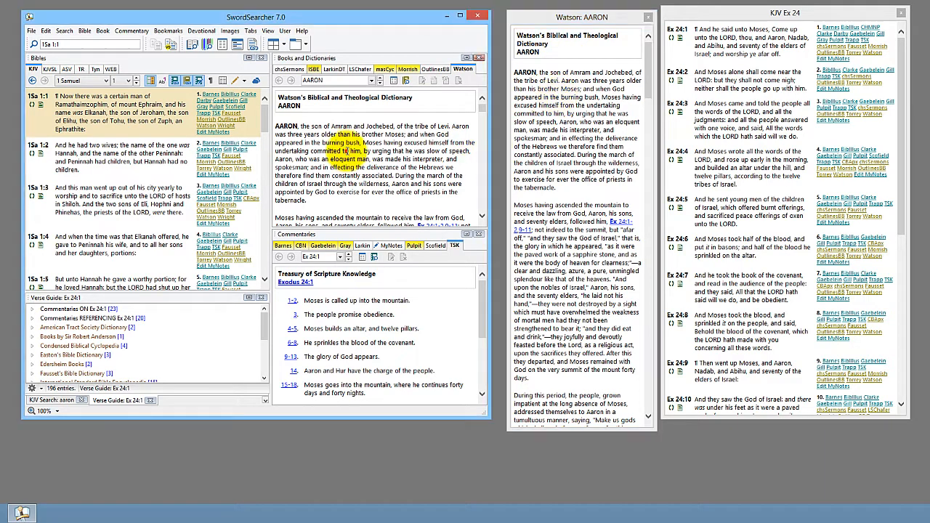
{"action": "left_click", "coordinate": [313, 69]}
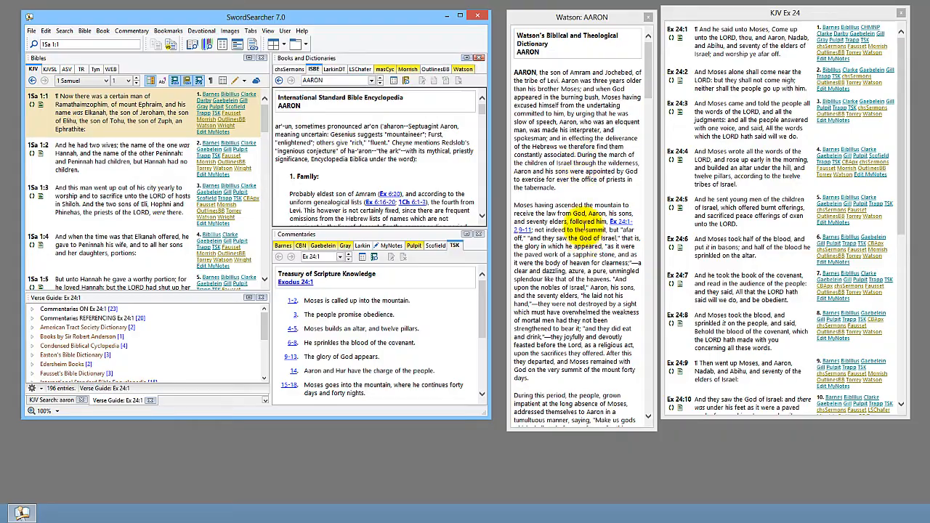
{"action": "left_click", "coordinate": [582, 197]}
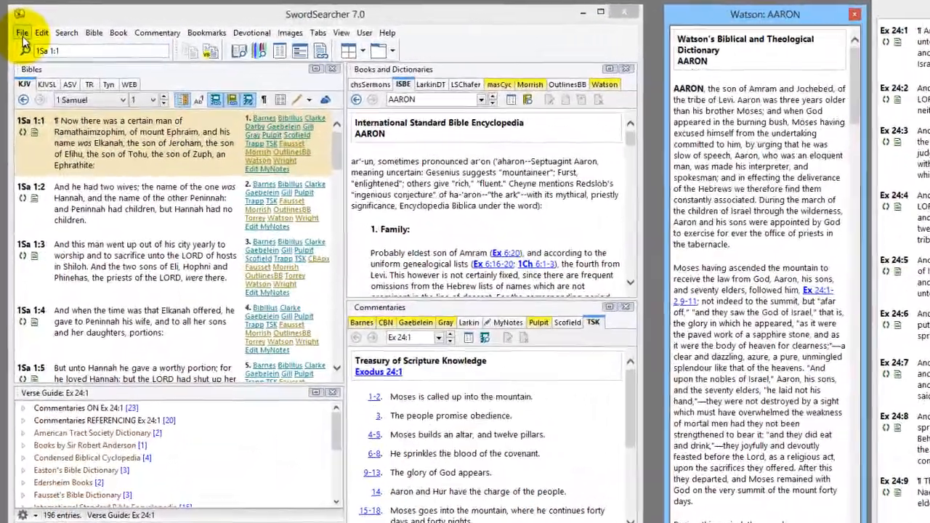
Step: Disable automatic docking of cloned panels in the preferences' Layout Options and accept the change
{"action": "left_click", "coordinate": [22, 33]}
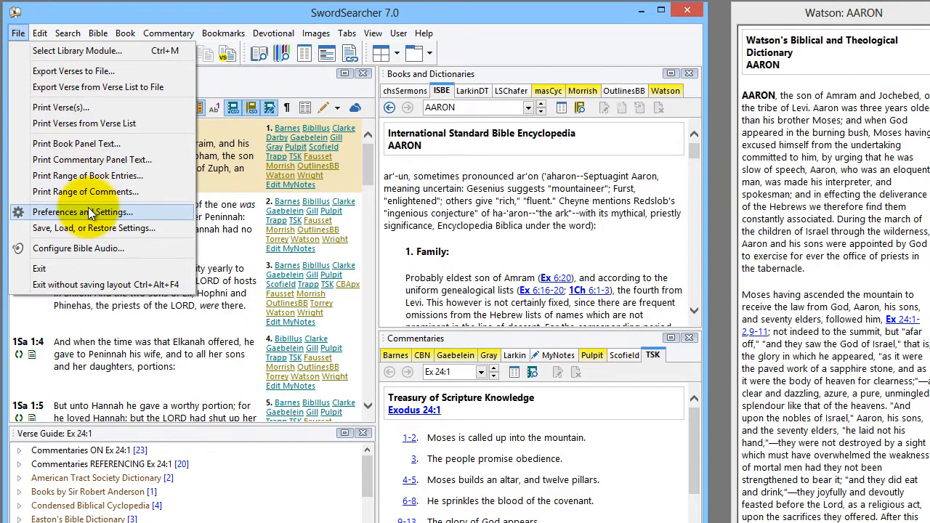
{"action": "left_click", "coordinate": [88, 213]}
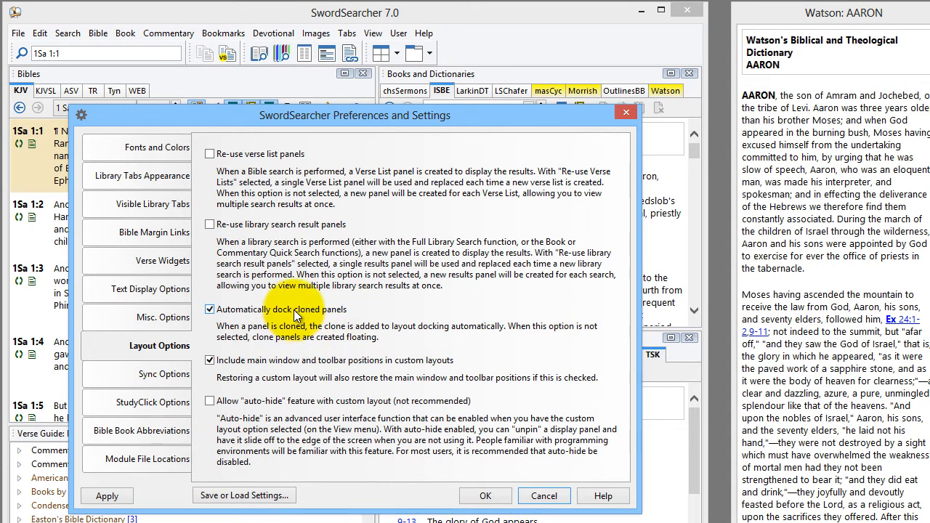
{"action": "left_click", "coordinate": [485, 496]}
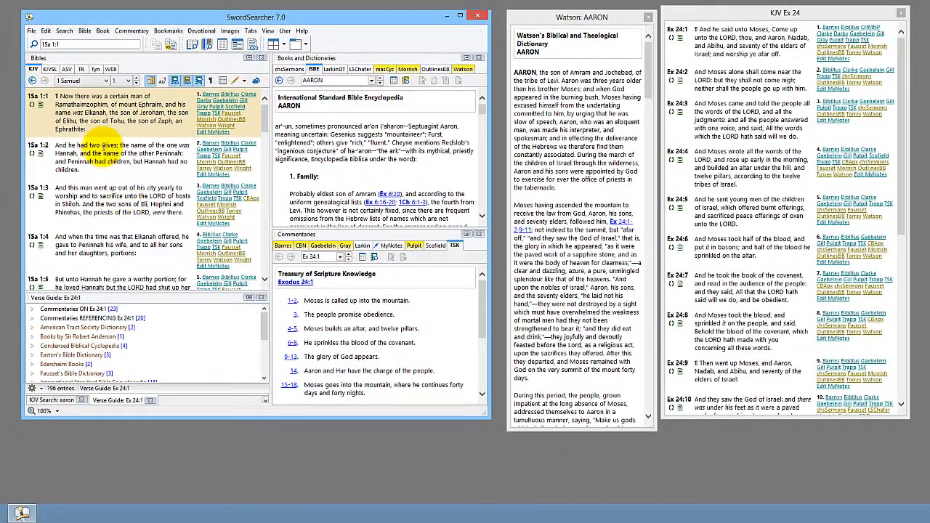
Step: Clone the KJV Bible panel at 1 Samuel 1, move the floating clone over the other floating panels, and make it taller
{"action": "right_click", "coordinate": [103, 144]}
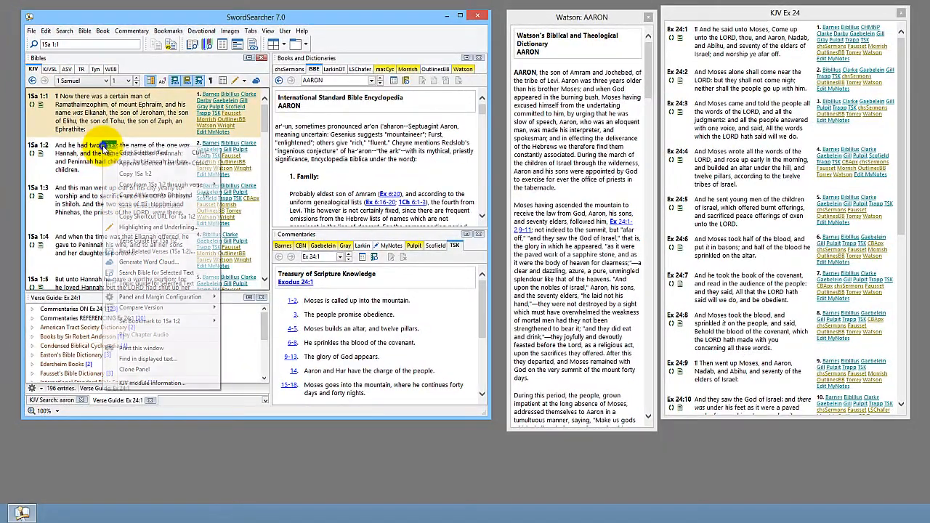
{"action": "left_click", "coordinate": [160, 372]}
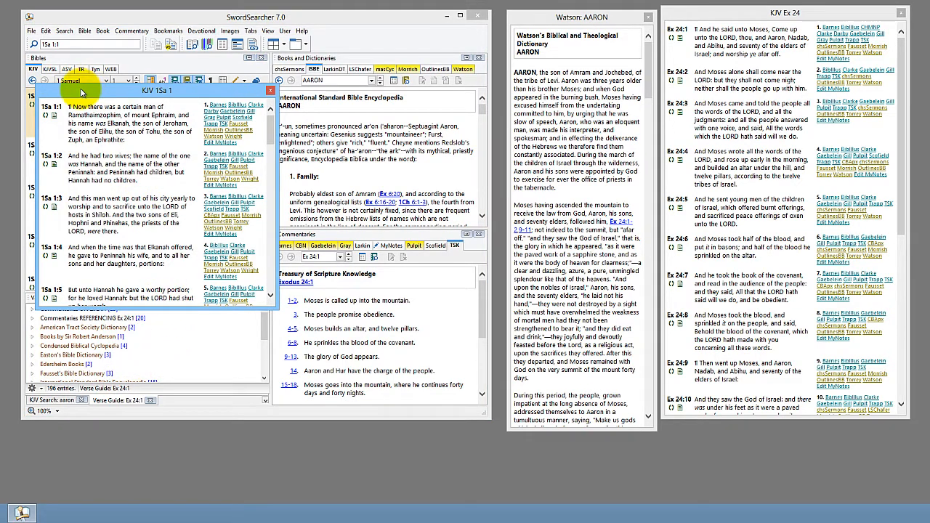
{"action": "left_click_drag", "start_coordinate": [82, 93], "coordinate": [95, 116]}
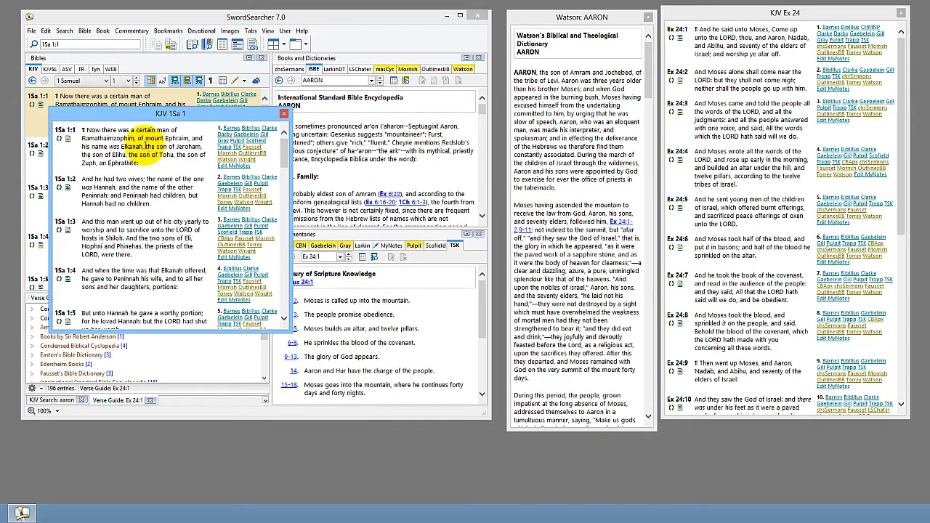
{"action": "left_click_drag", "start_coordinate": [149, 114], "coordinate": [658, 38]}
{"action": "left_click_drag", "start_coordinate": [674, 254], "coordinate": [677, 475]}
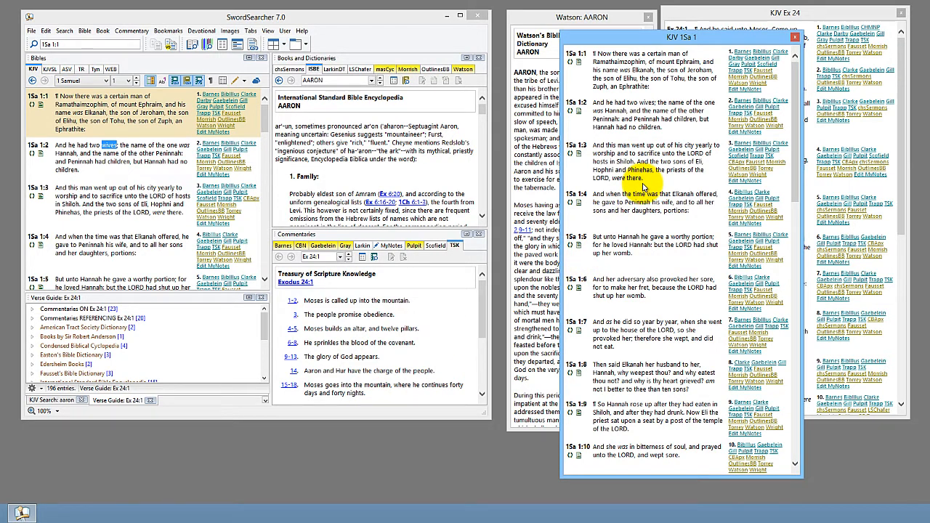
Step: Clone the TSK commentary panel for Exodus 24:1, move the floating clone outside the main window, and extend it to nearly full screen height
{"action": "left_click", "coordinate": [419, 322]}
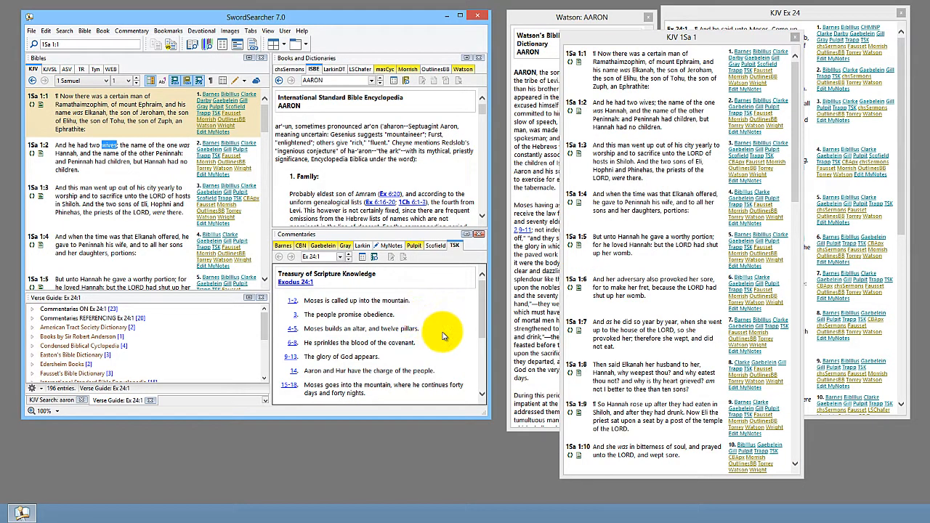
{"action": "right_click", "coordinate": [420, 319]}
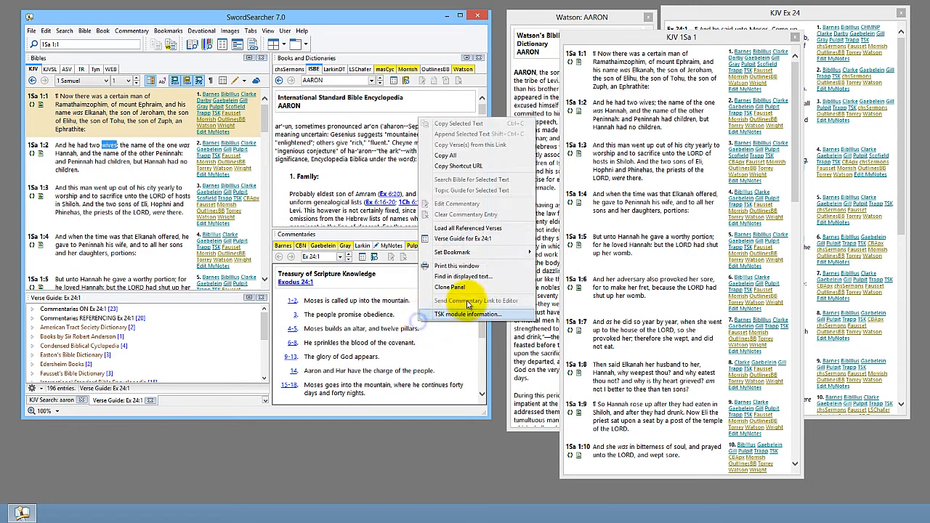
{"action": "left_click", "coordinate": [451, 287]}
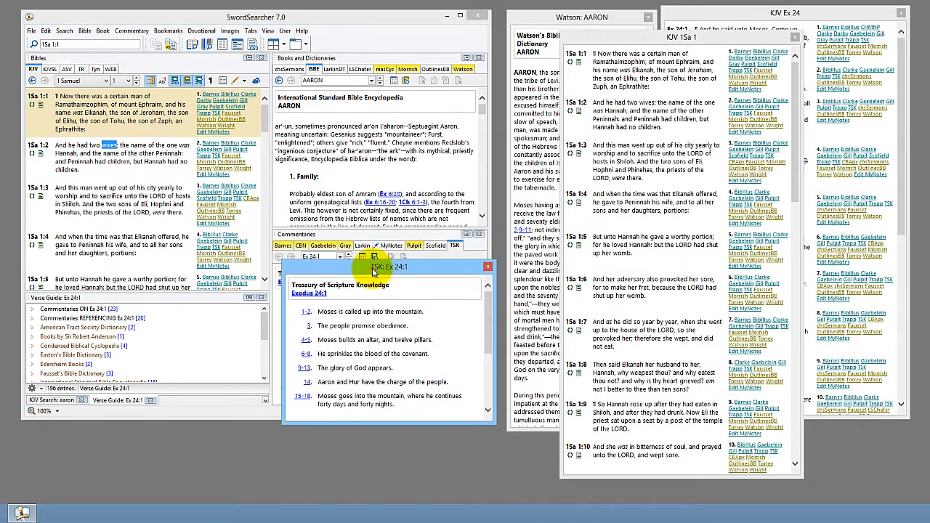
{"action": "mouse_move", "coordinate": [369, 264]}
{"action": "left_mouse_down"}
{"action": "mouse_move", "coordinate": [610, 80]}
{"action": "mouse_move", "coordinate": [611, 63]}
{"action": "left_mouse_up"}
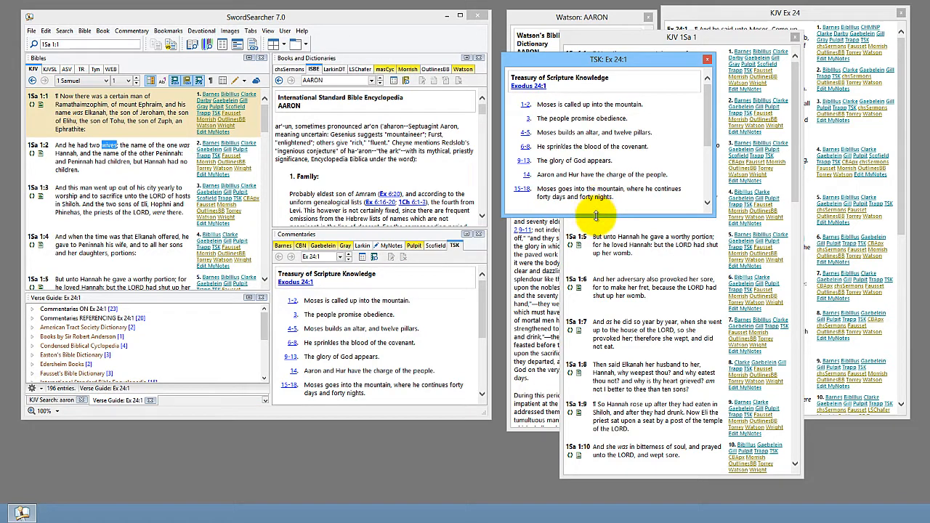
{"action": "left_click_drag", "start_coordinate": [594, 215], "coordinate": [585, 487]}
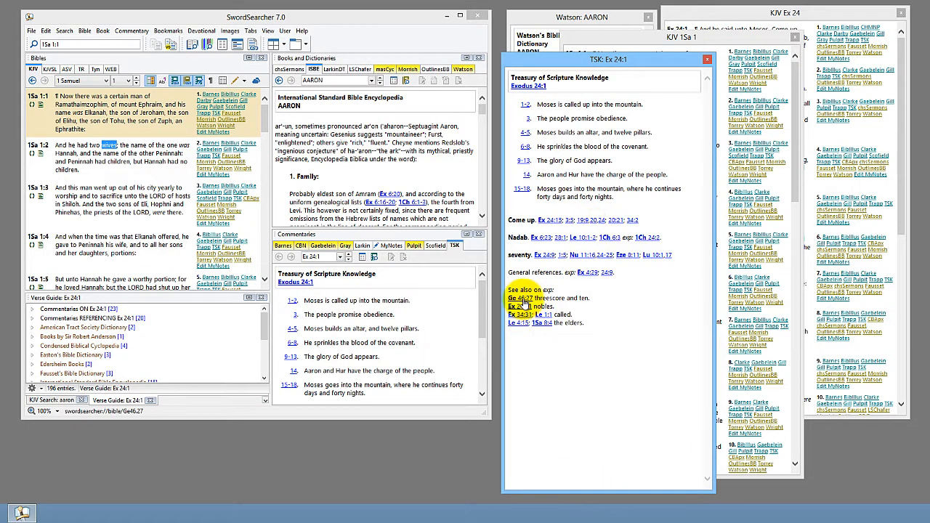
Step: Follow the Genesis 46:27, Exodus 24:11, Exodus 34:31 and Leviticus 4:15 links in the floating TSK panel to load each verse in Bibles
{"action": "left_click", "coordinate": [520, 299]}
{"action": "left_click", "coordinate": [520, 305]}
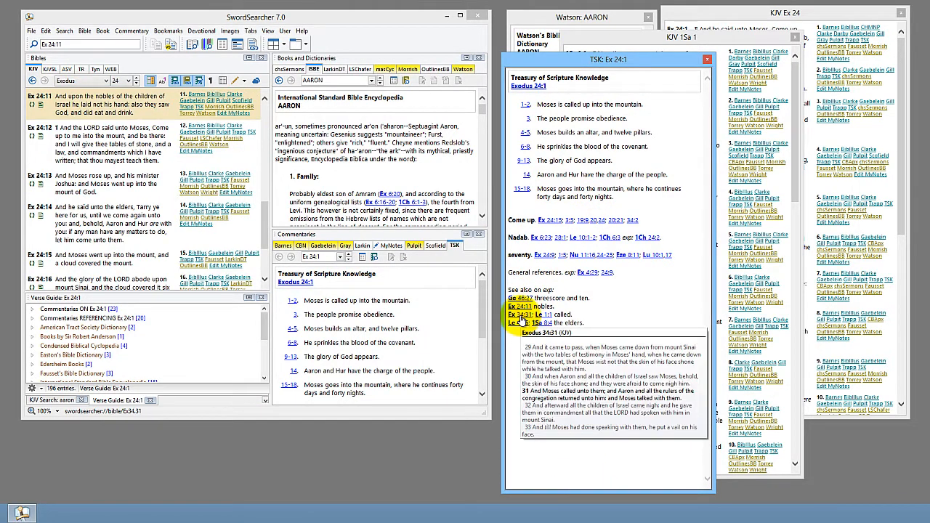
{"action": "left_click", "coordinate": [520, 317]}
{"action": "left_click", "coordinate": [519, 322]}
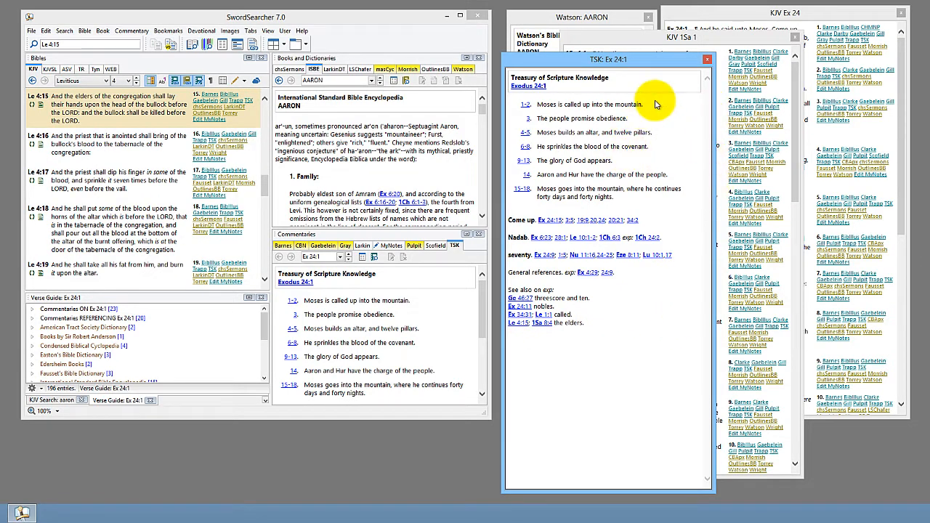
Step: Close the floating TSK, KJV 1 Samuel 1 and Watson AARON panels
{"action": "left_click", "coordinate": [707, 61]}
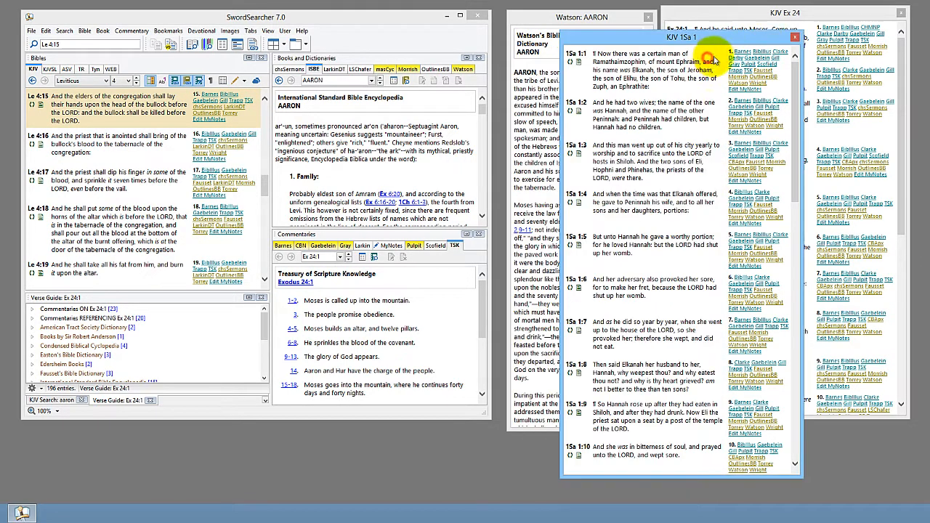
{"action": "left_click", "coordinate": [797, 37]}
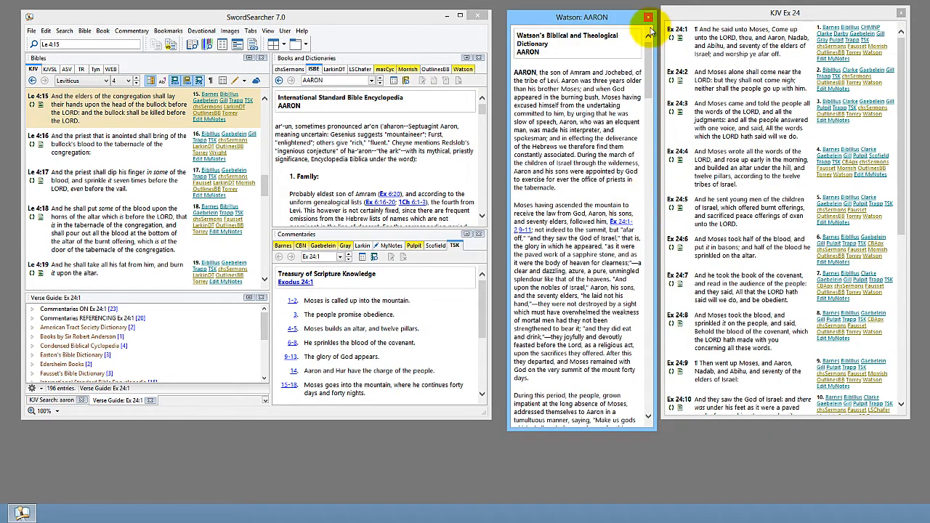
{"action": "left_click", "coordinate": [647, 18]}
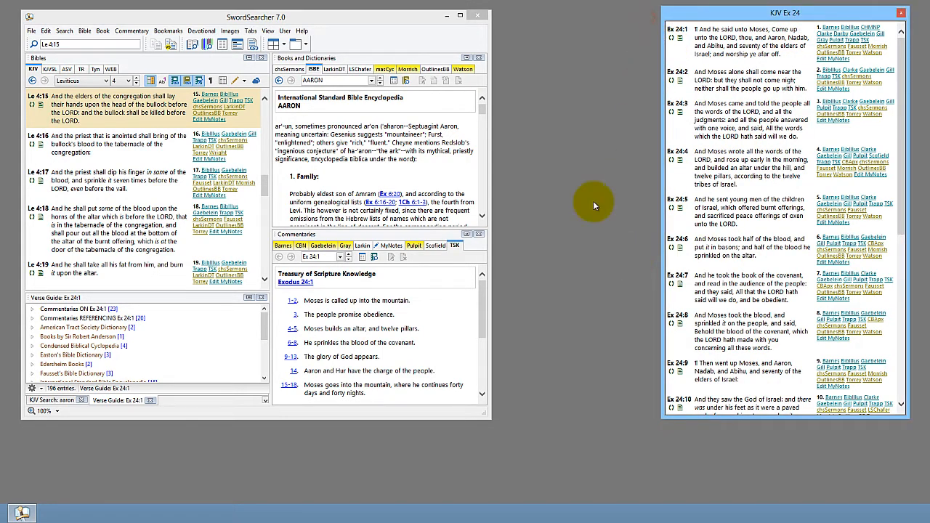